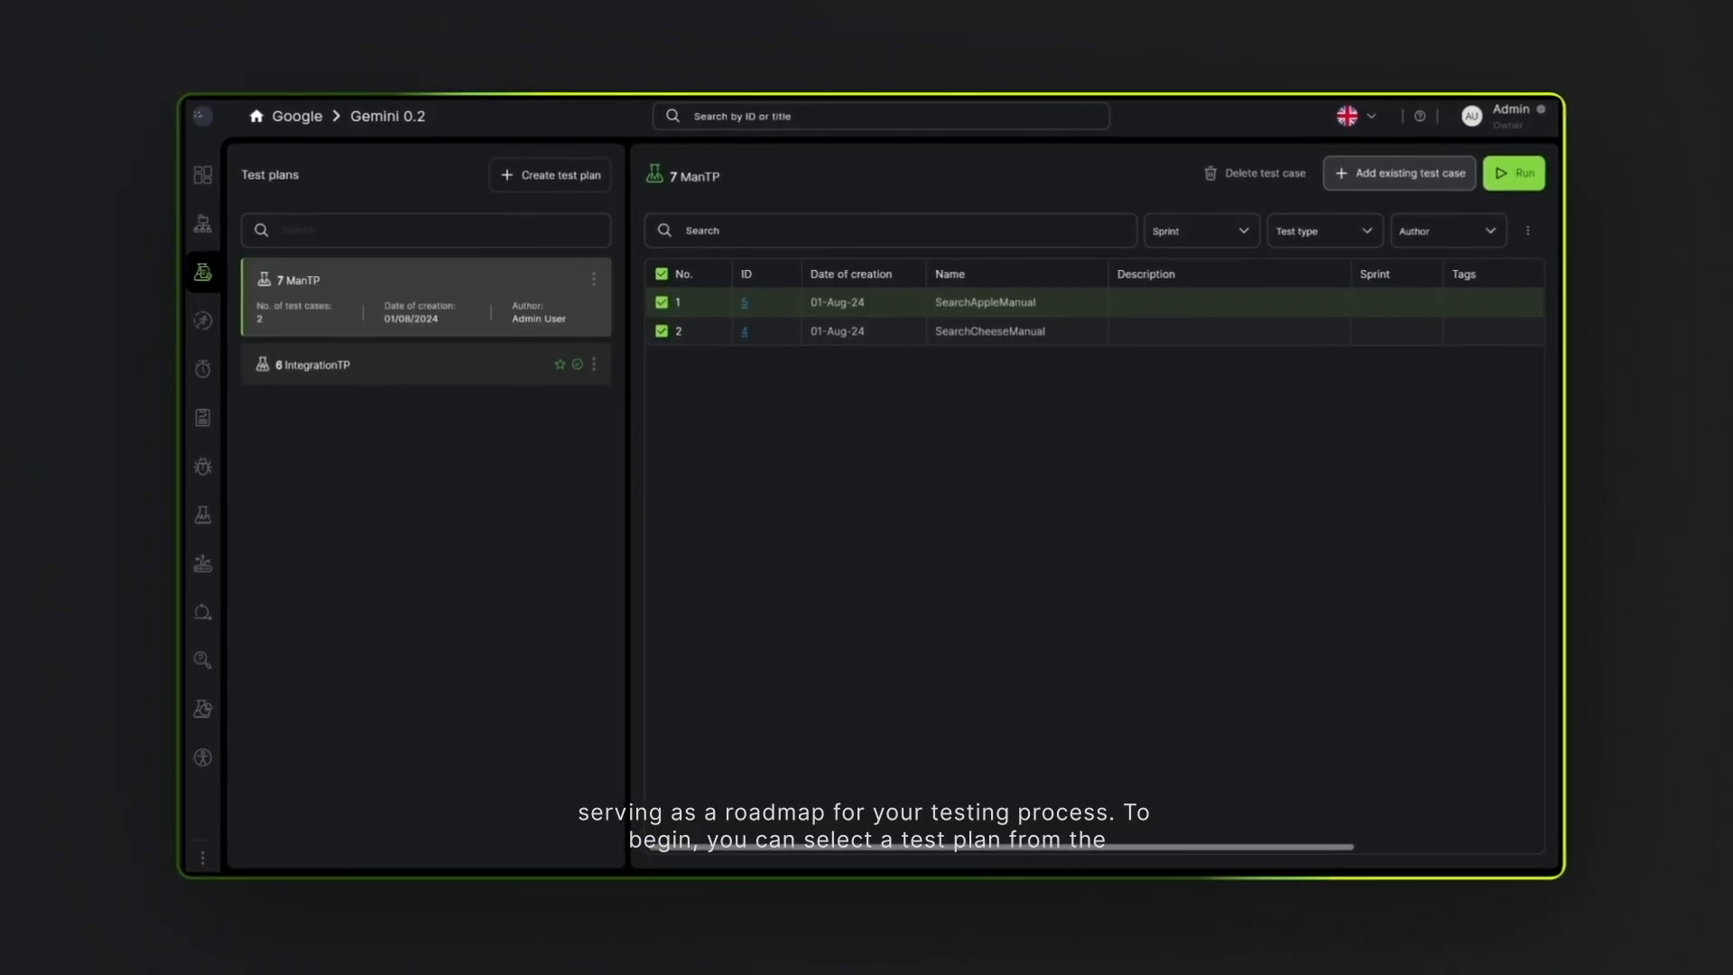
- Open the IntegrationTP test plan and check which plan types are offered for a new test plan
mouse_move(203, 269)
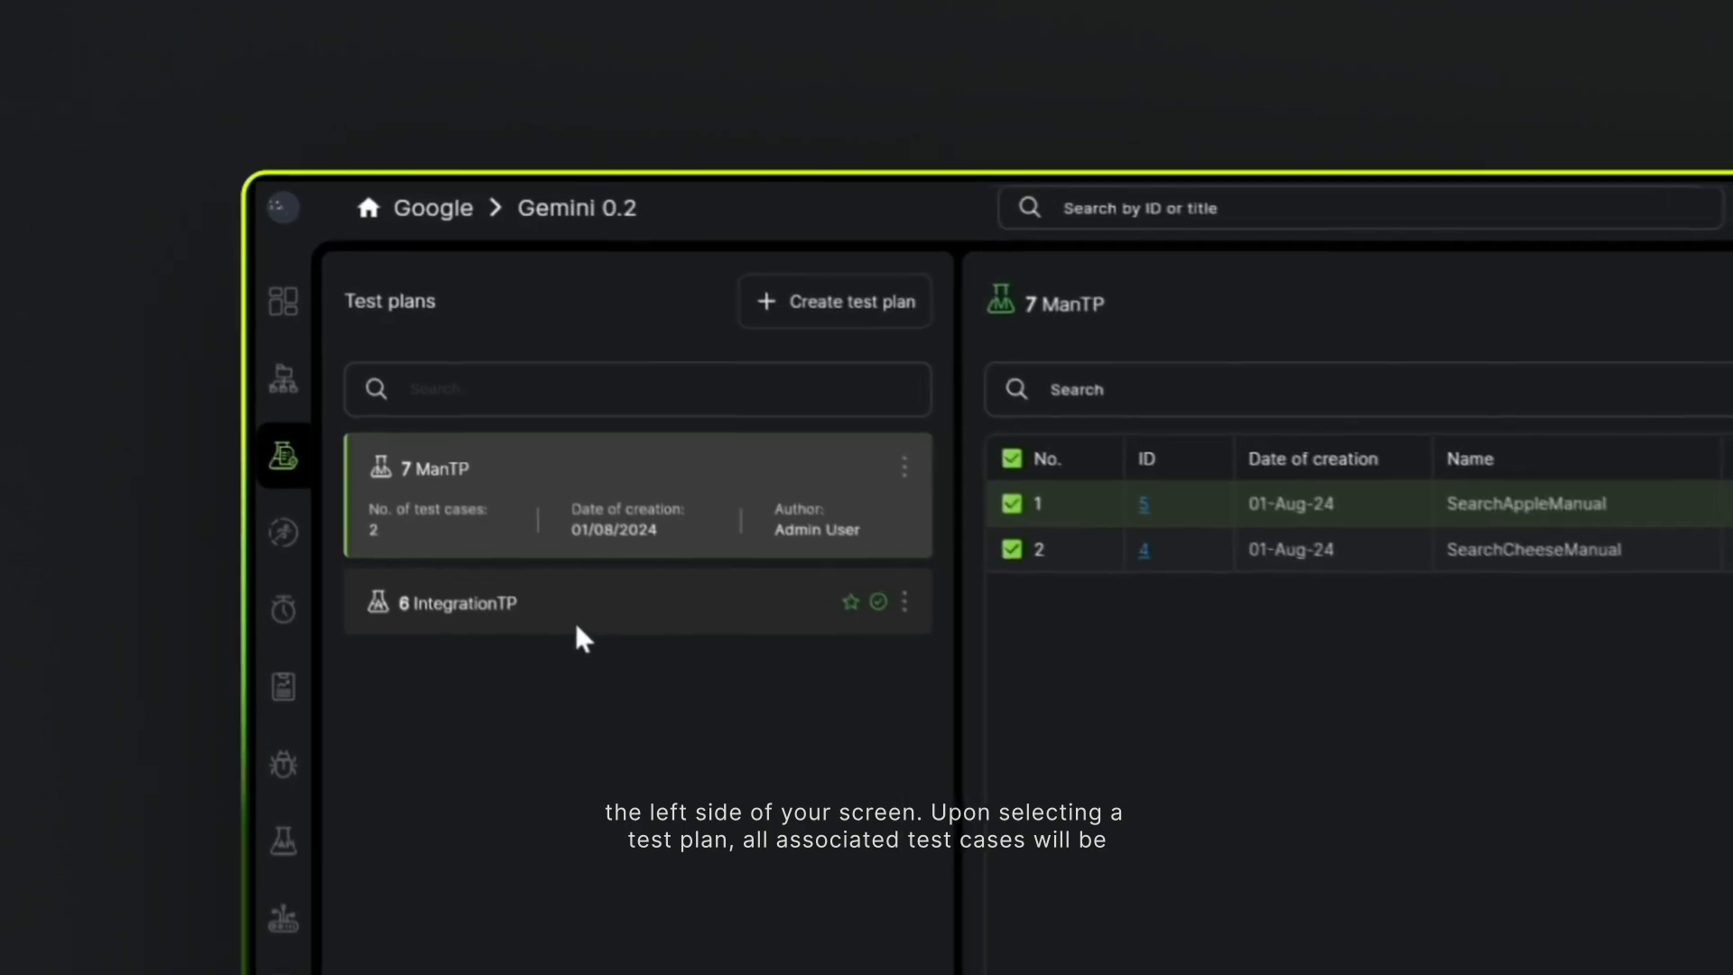
click(546, 570)
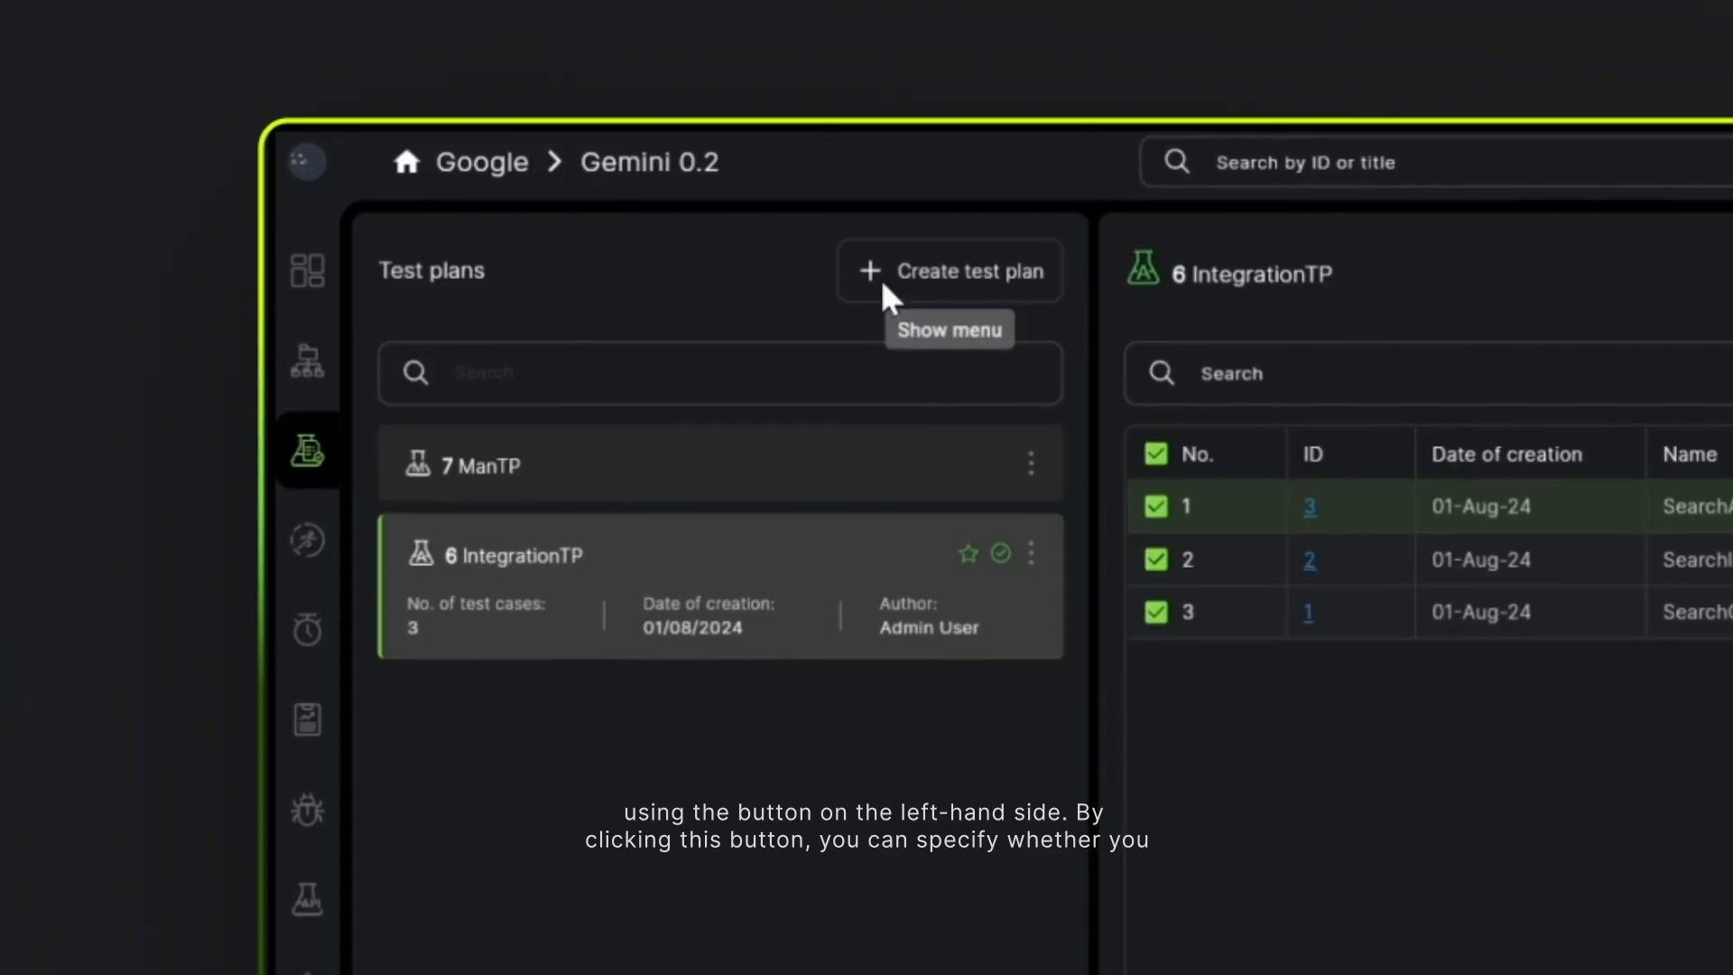
click(877, 275)
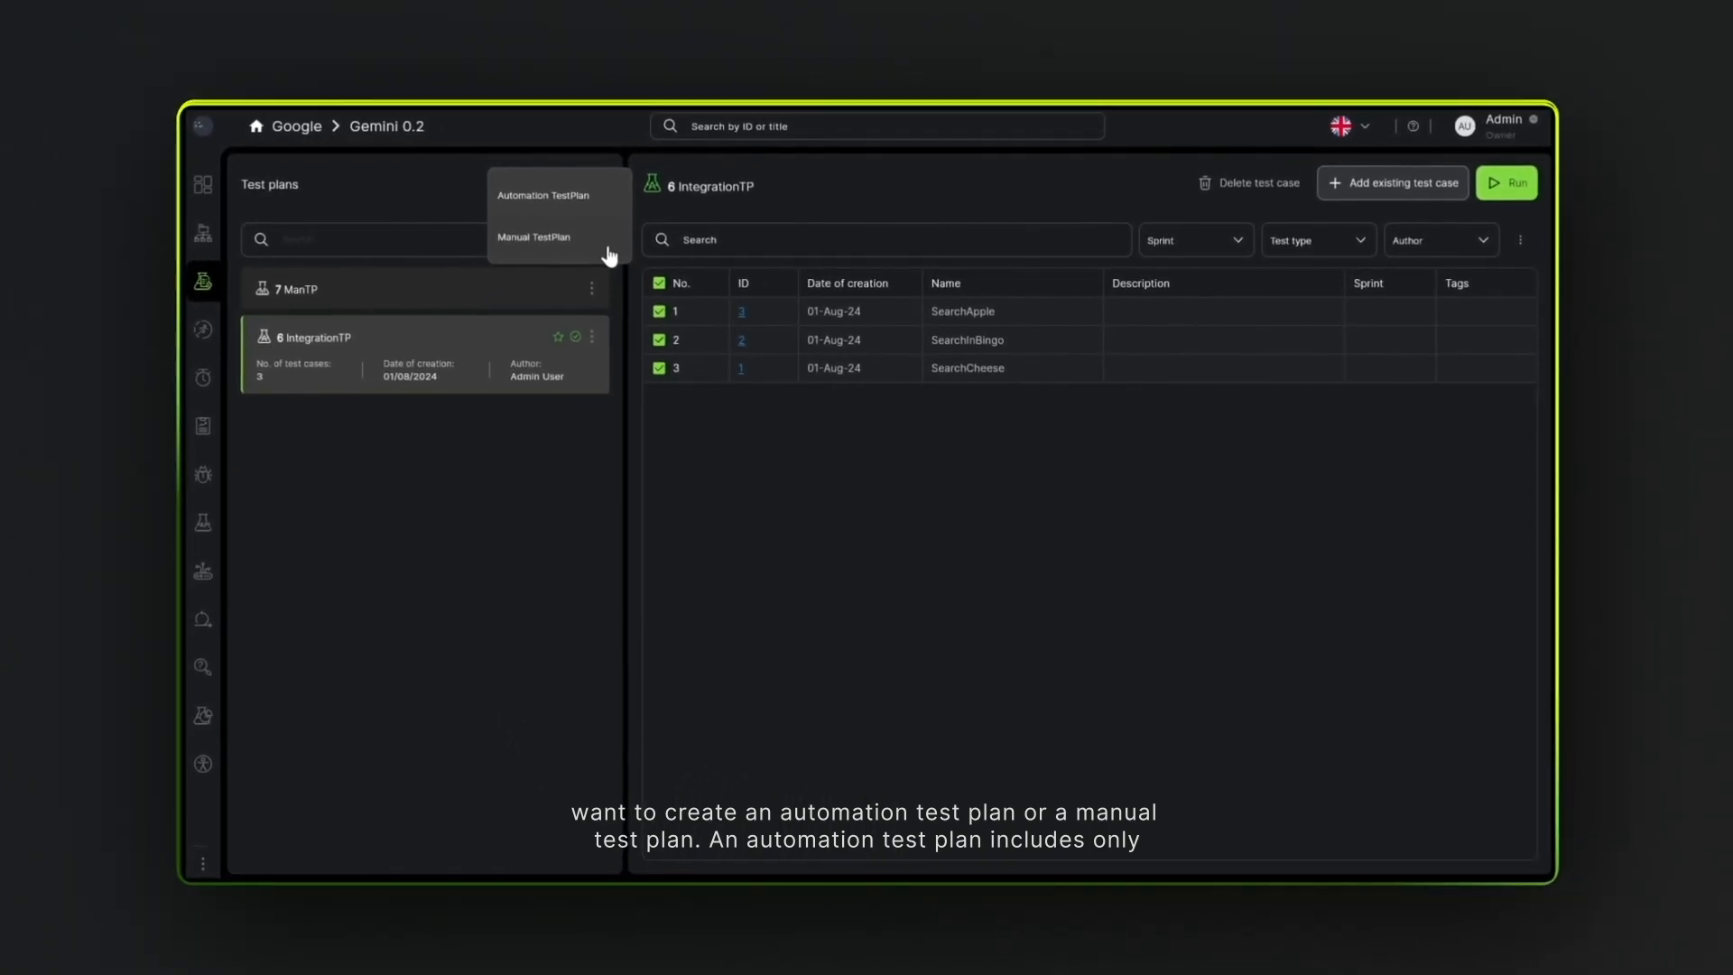
click(504, 434)
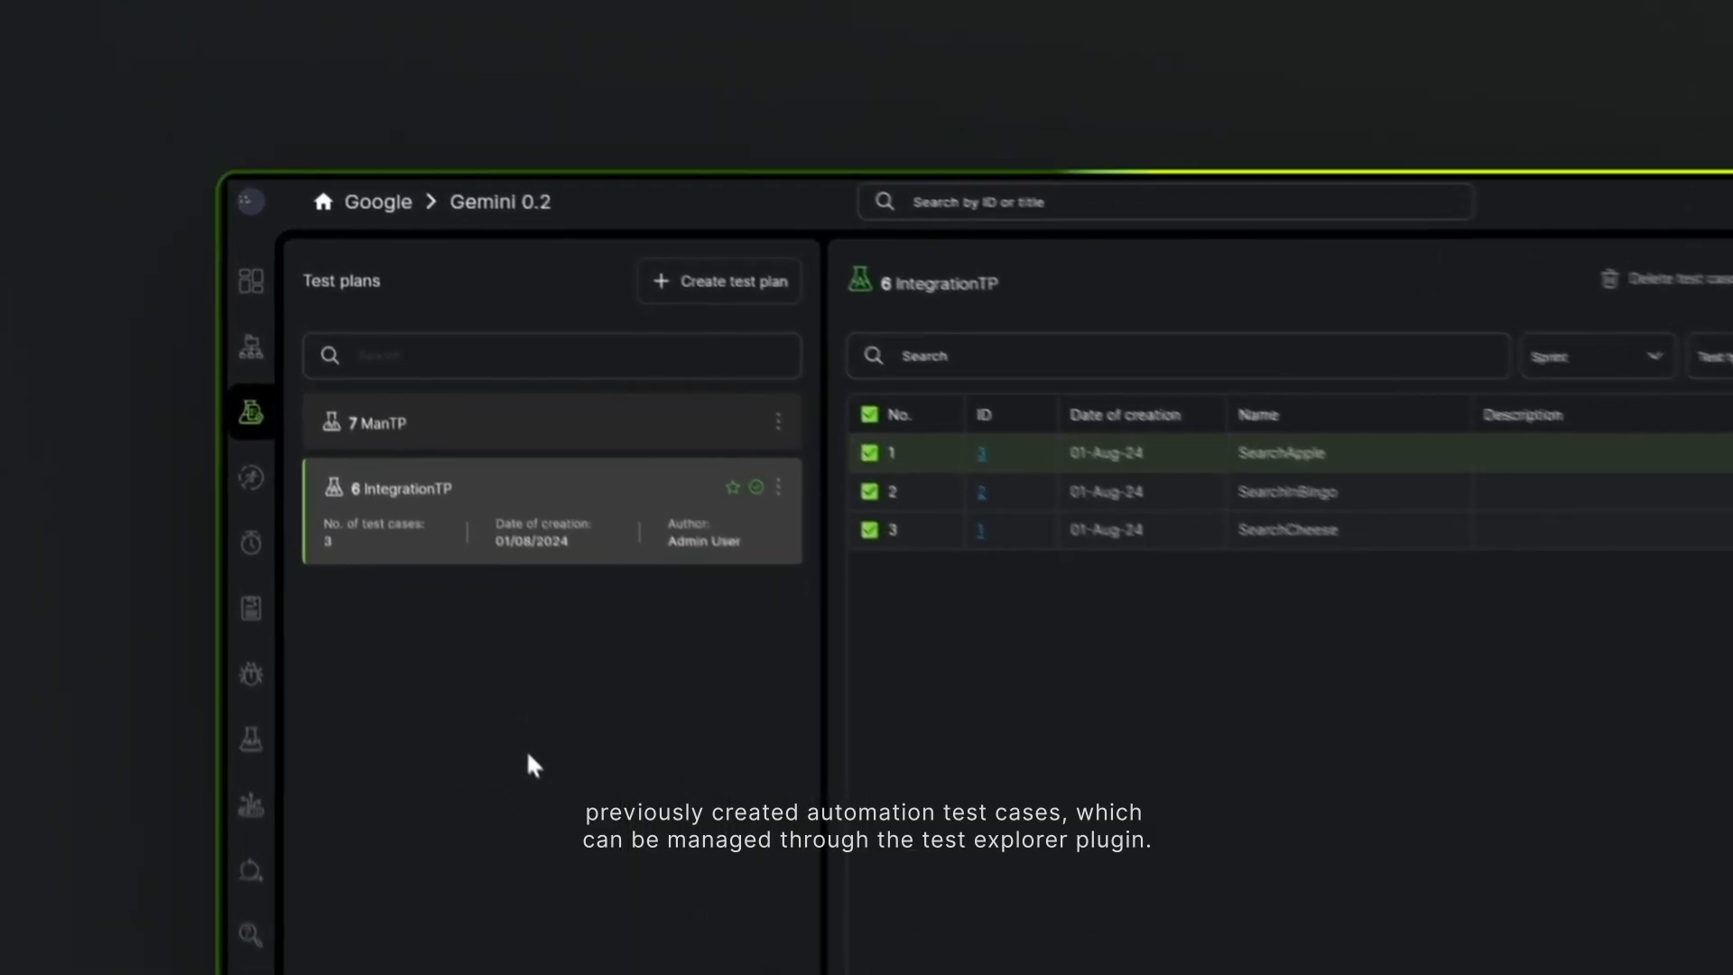
- Look through the Auto and Manual test case folders in Test Explorer, and return to the test plans
click(259, 363)
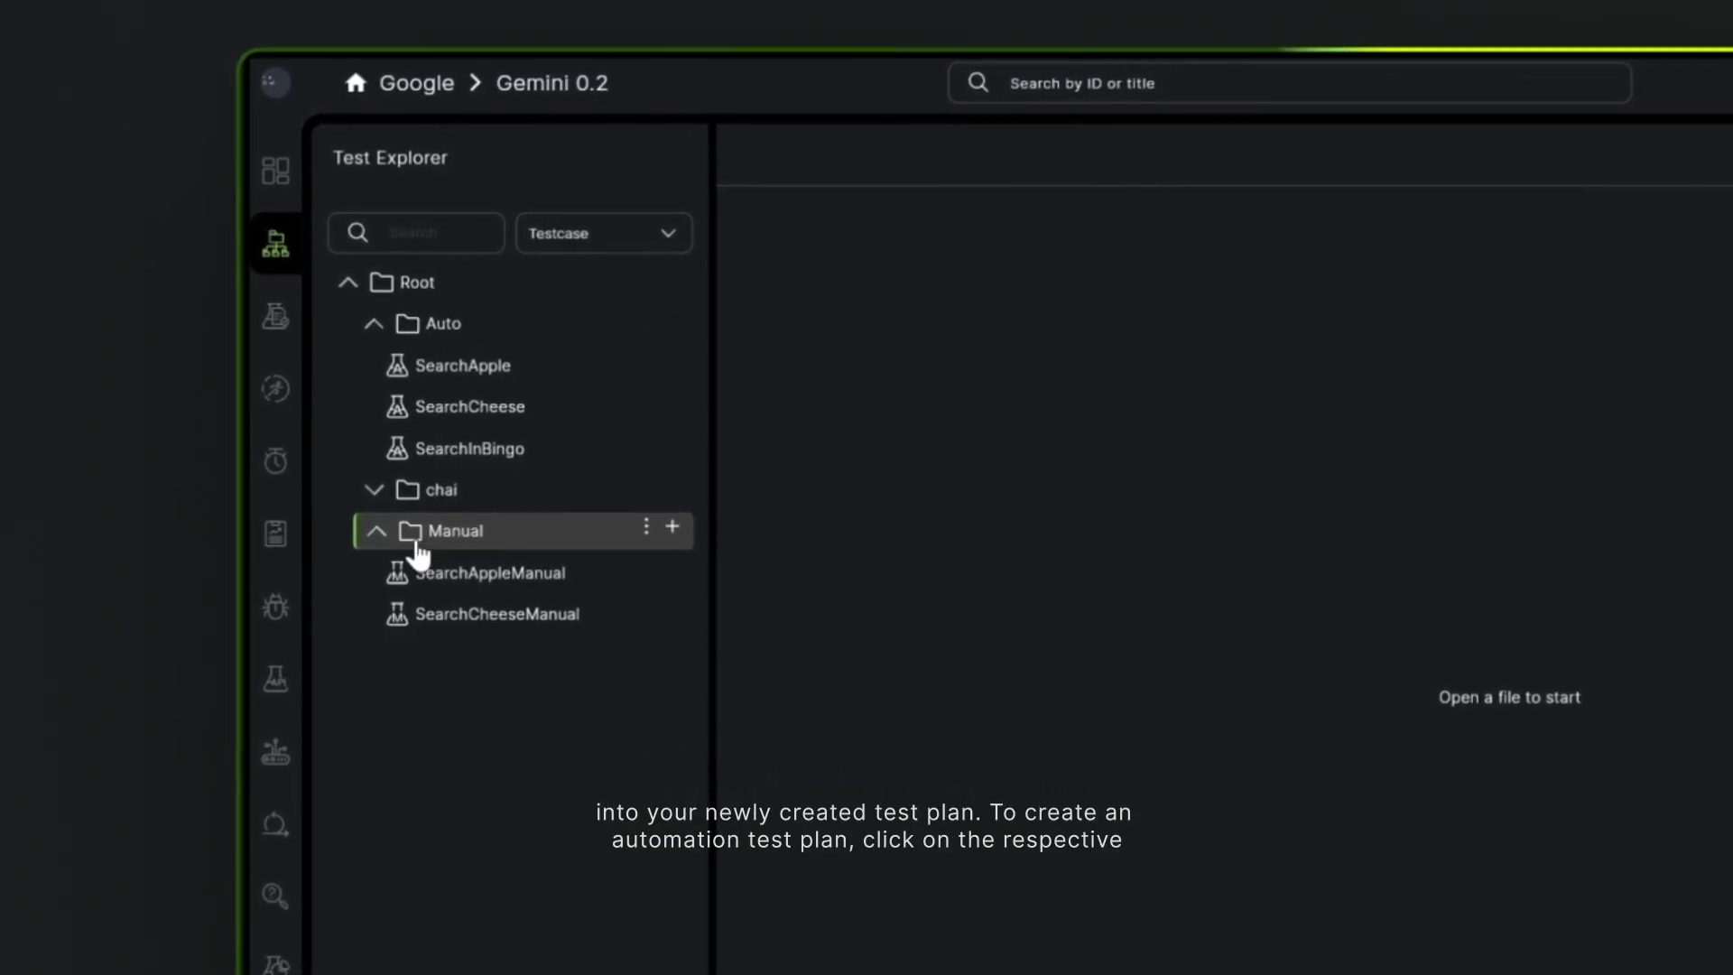
click(274, 343)
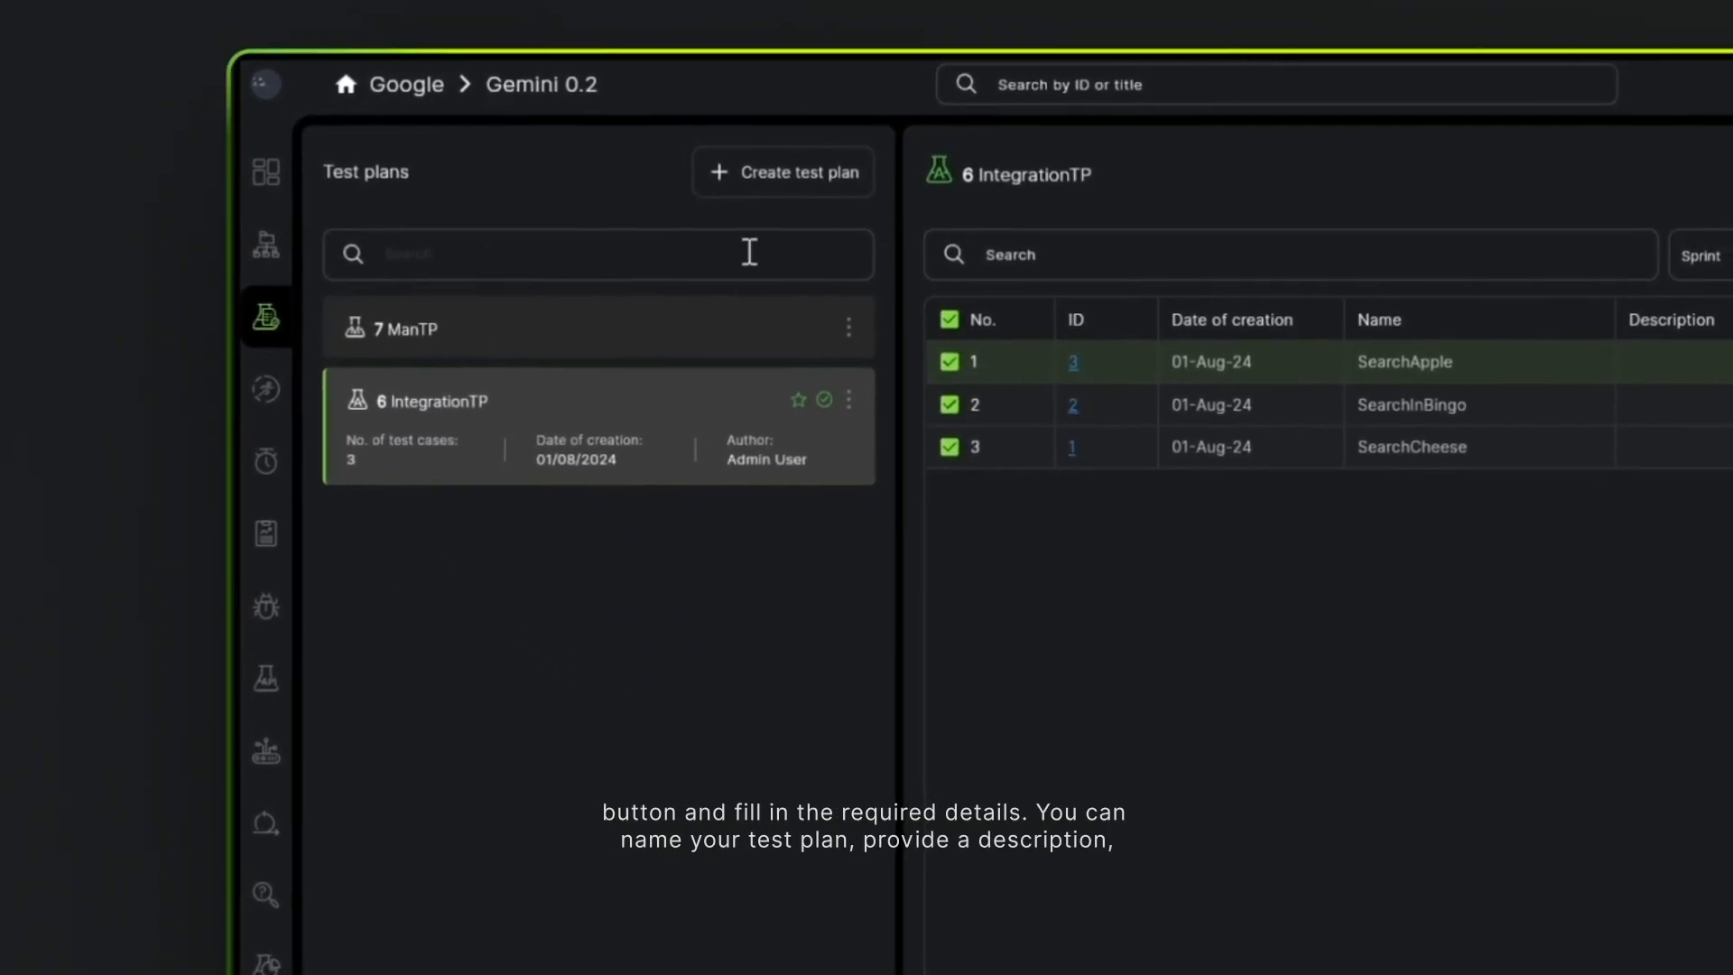
- Create an automation test plan titled TP_Auto1 with the tag Important
click(782, 185)
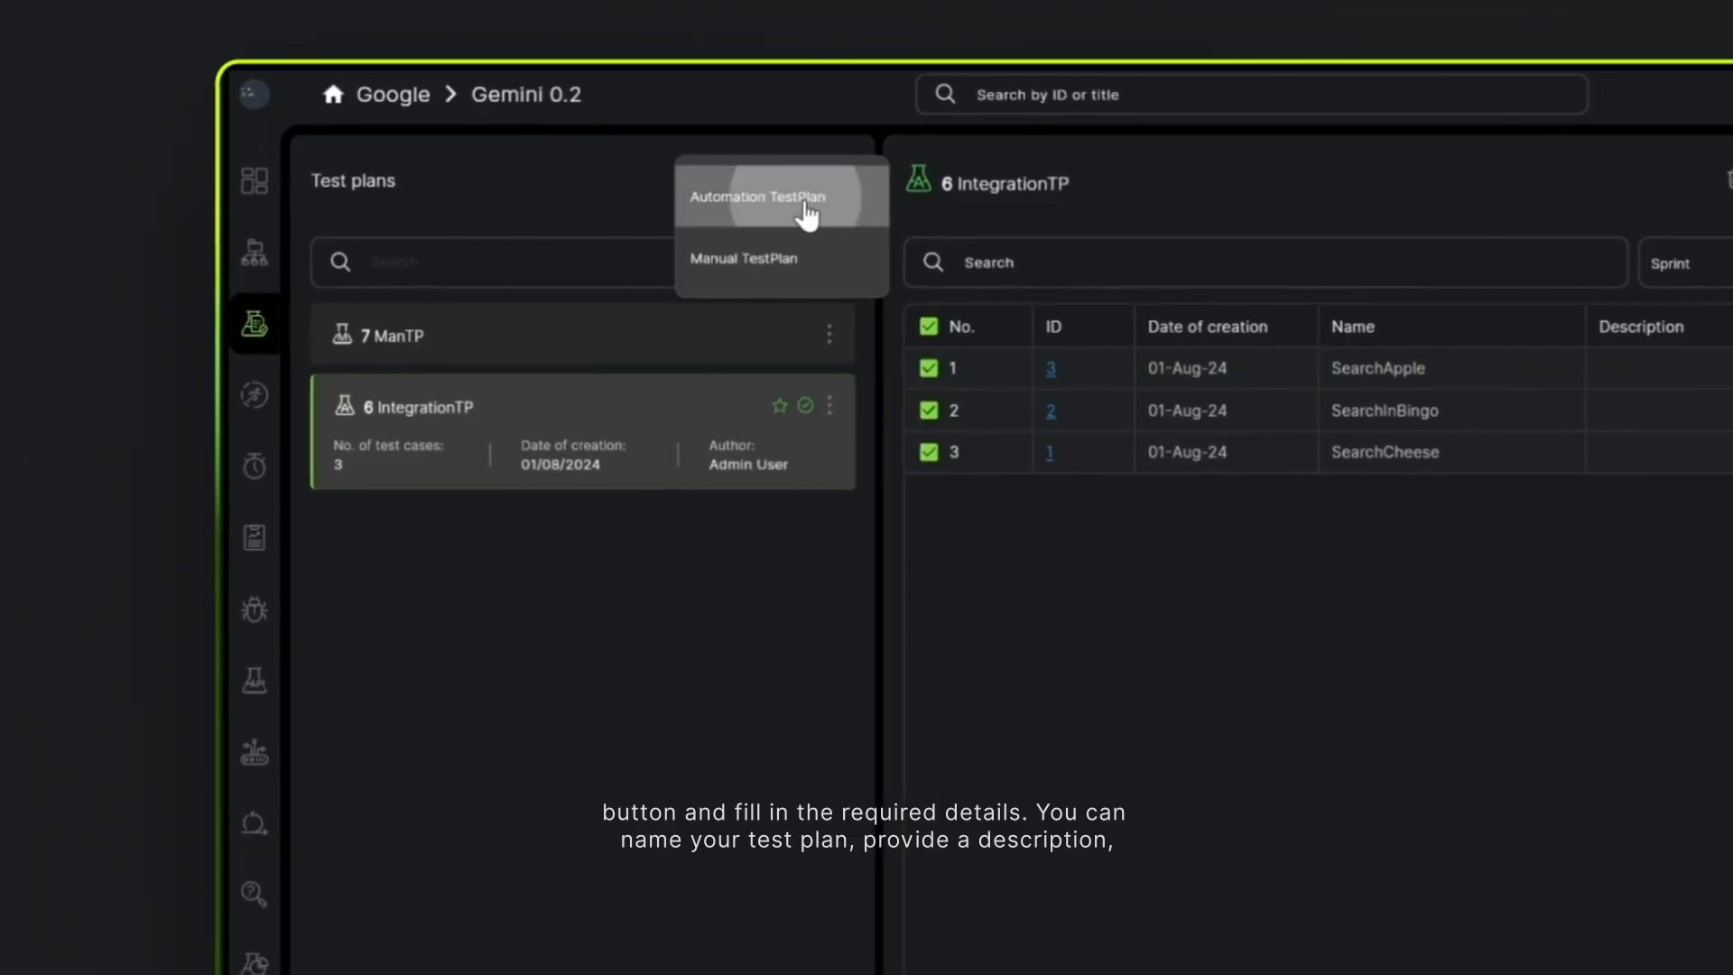
click(803, 195)
click(1698, 204)
text(Tp_Auto1)
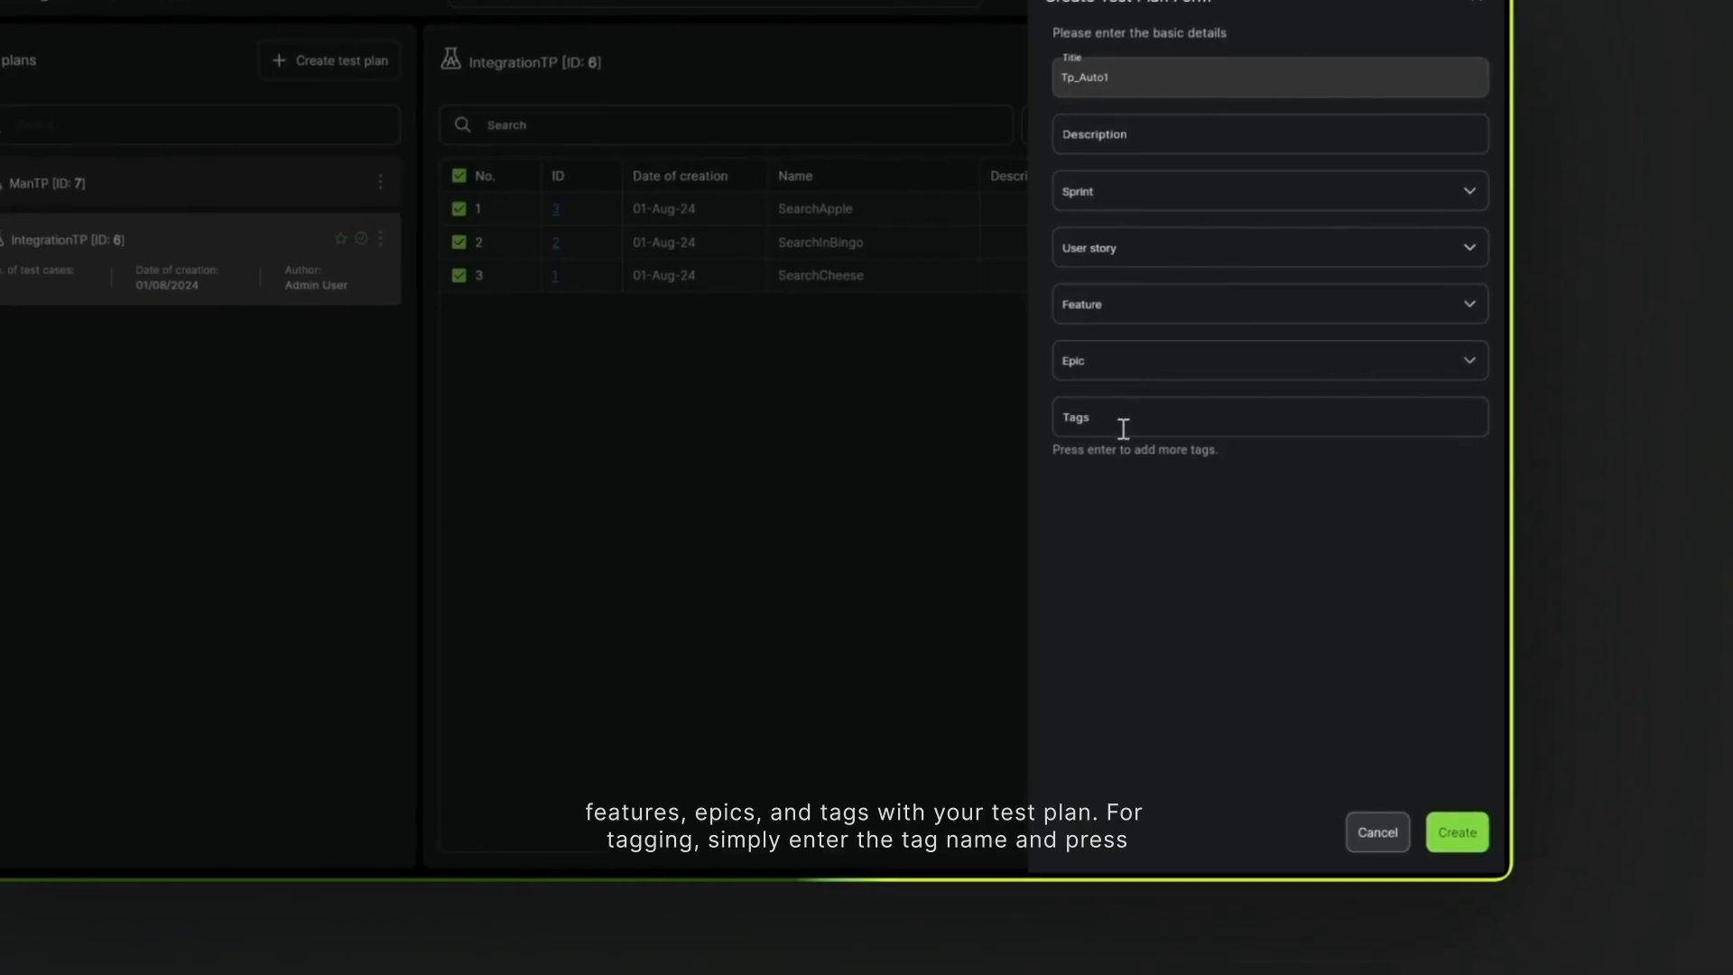
text(important)
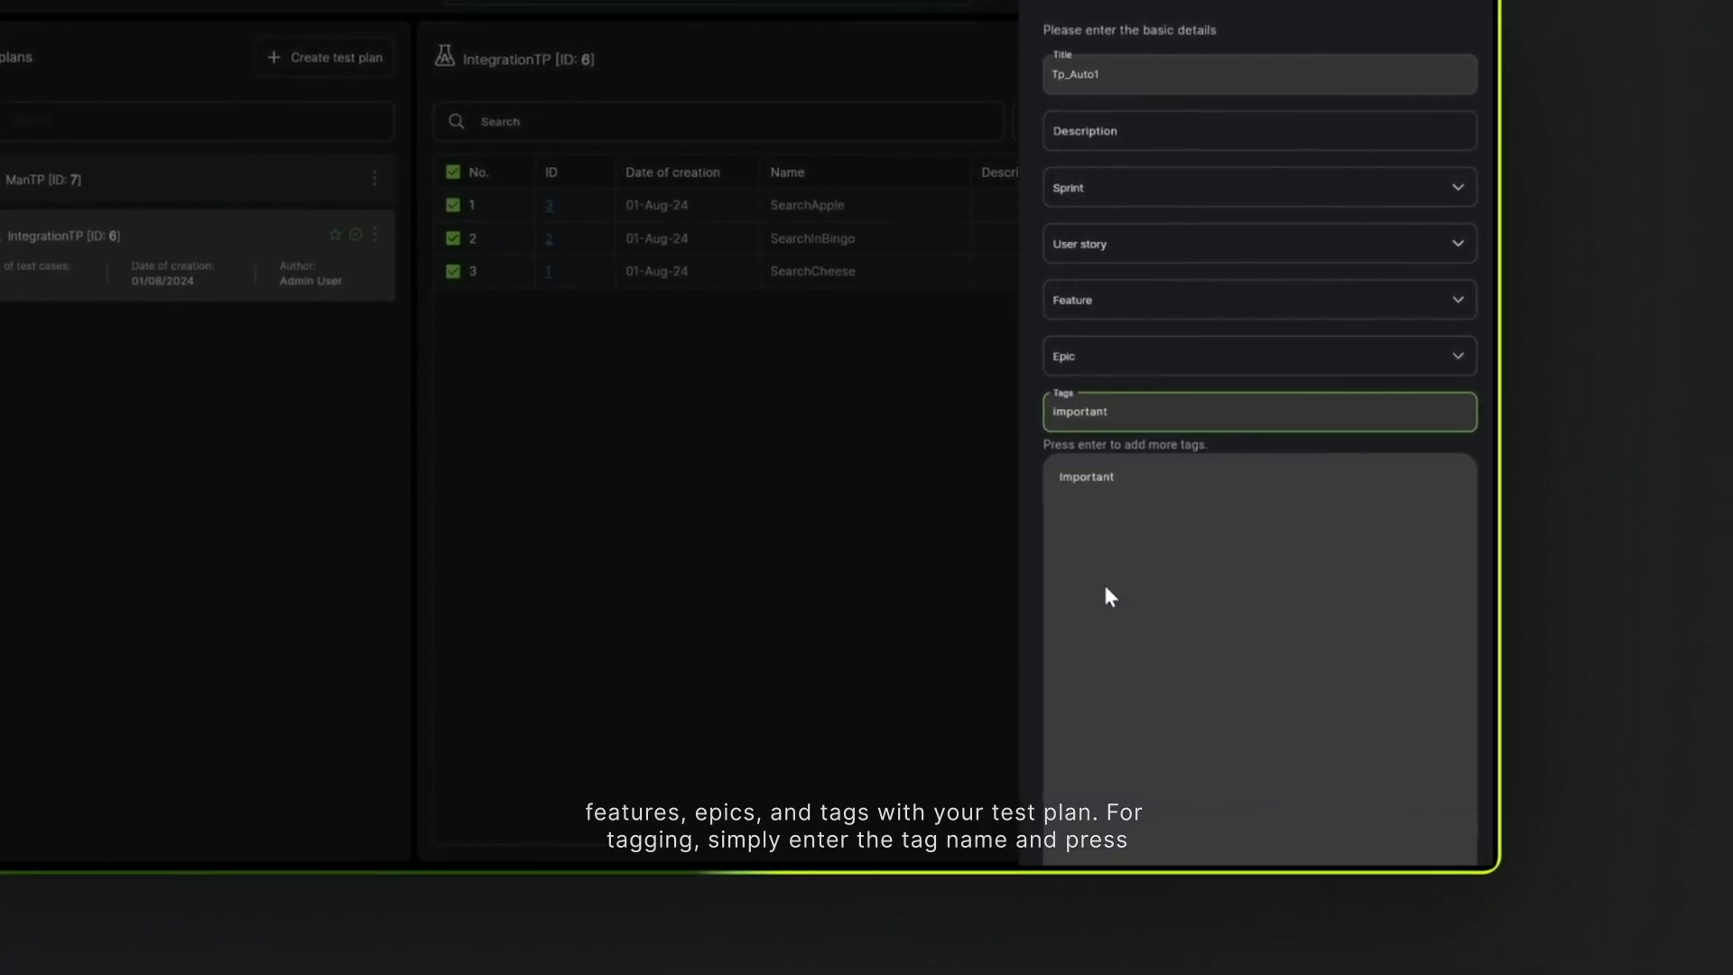
click(1123, 473)
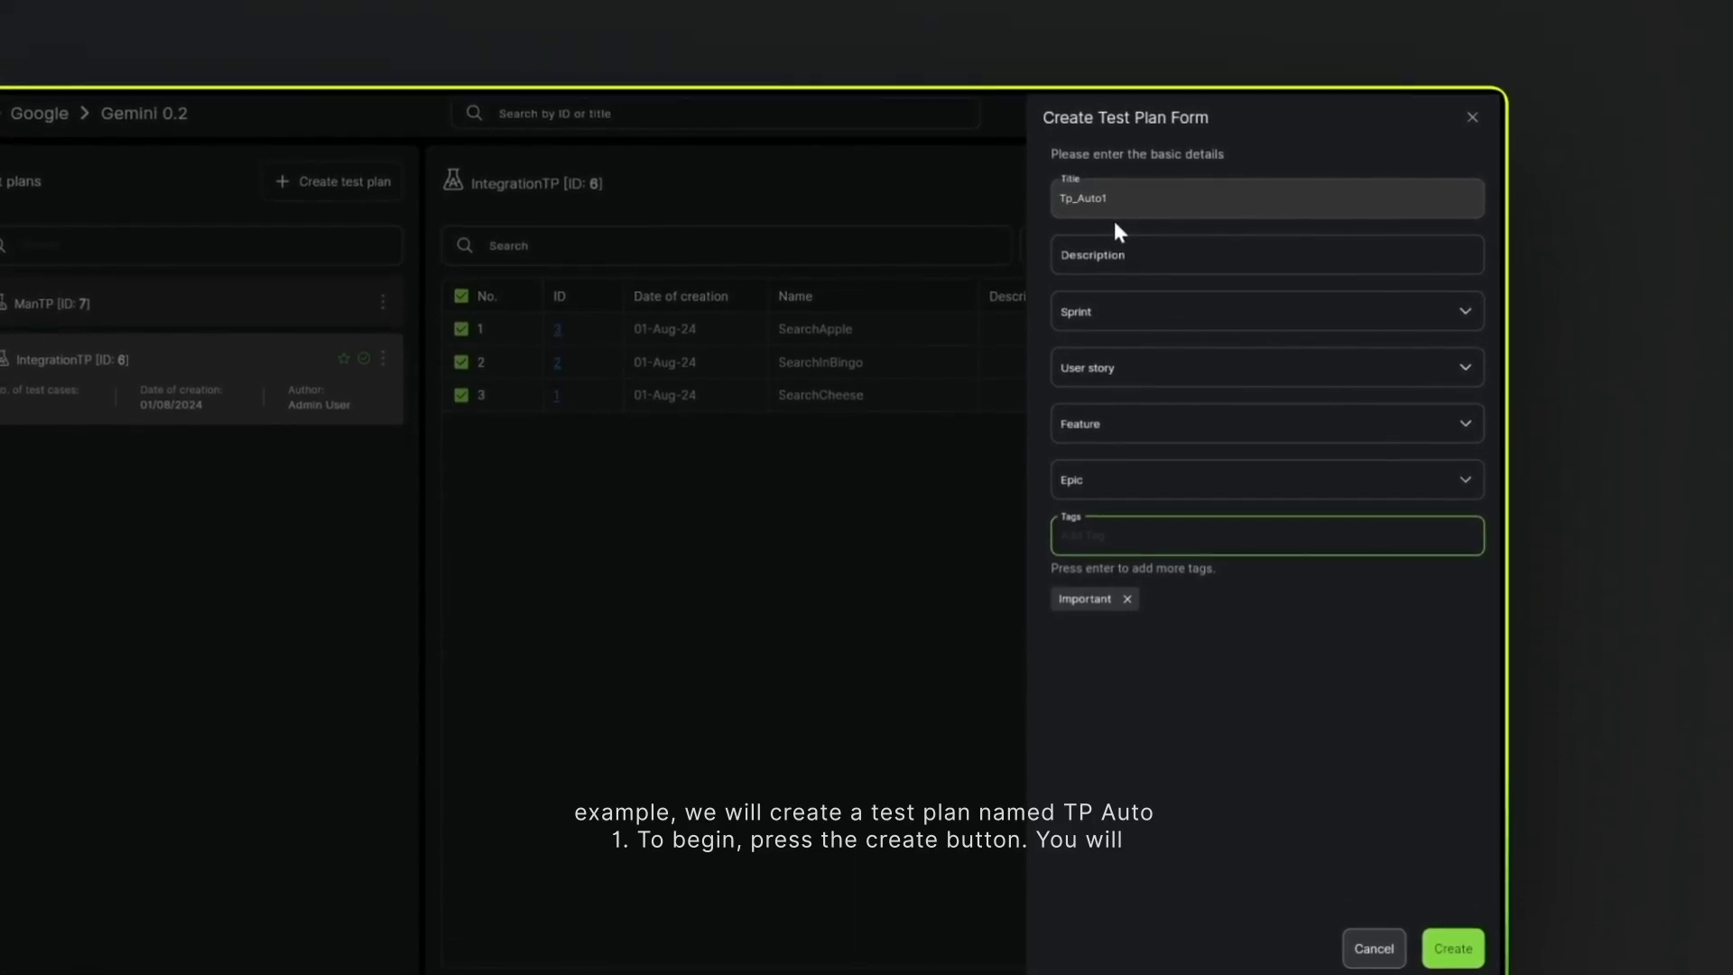
click(1281, 834)
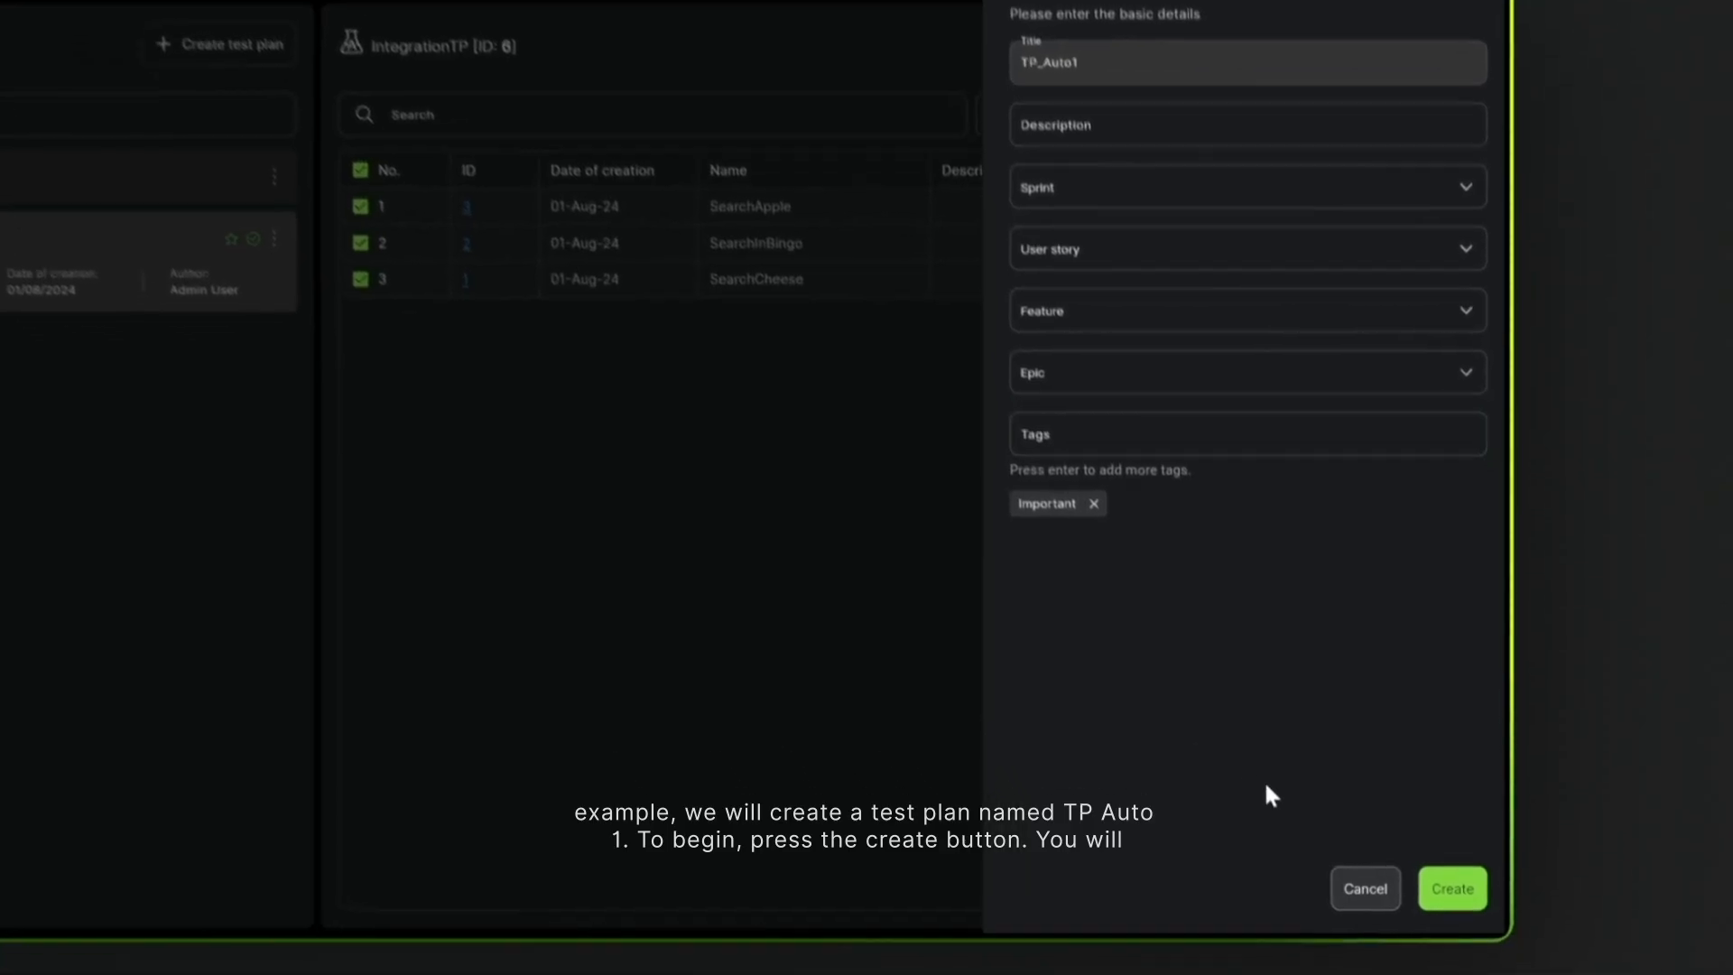
click(1452, 926)
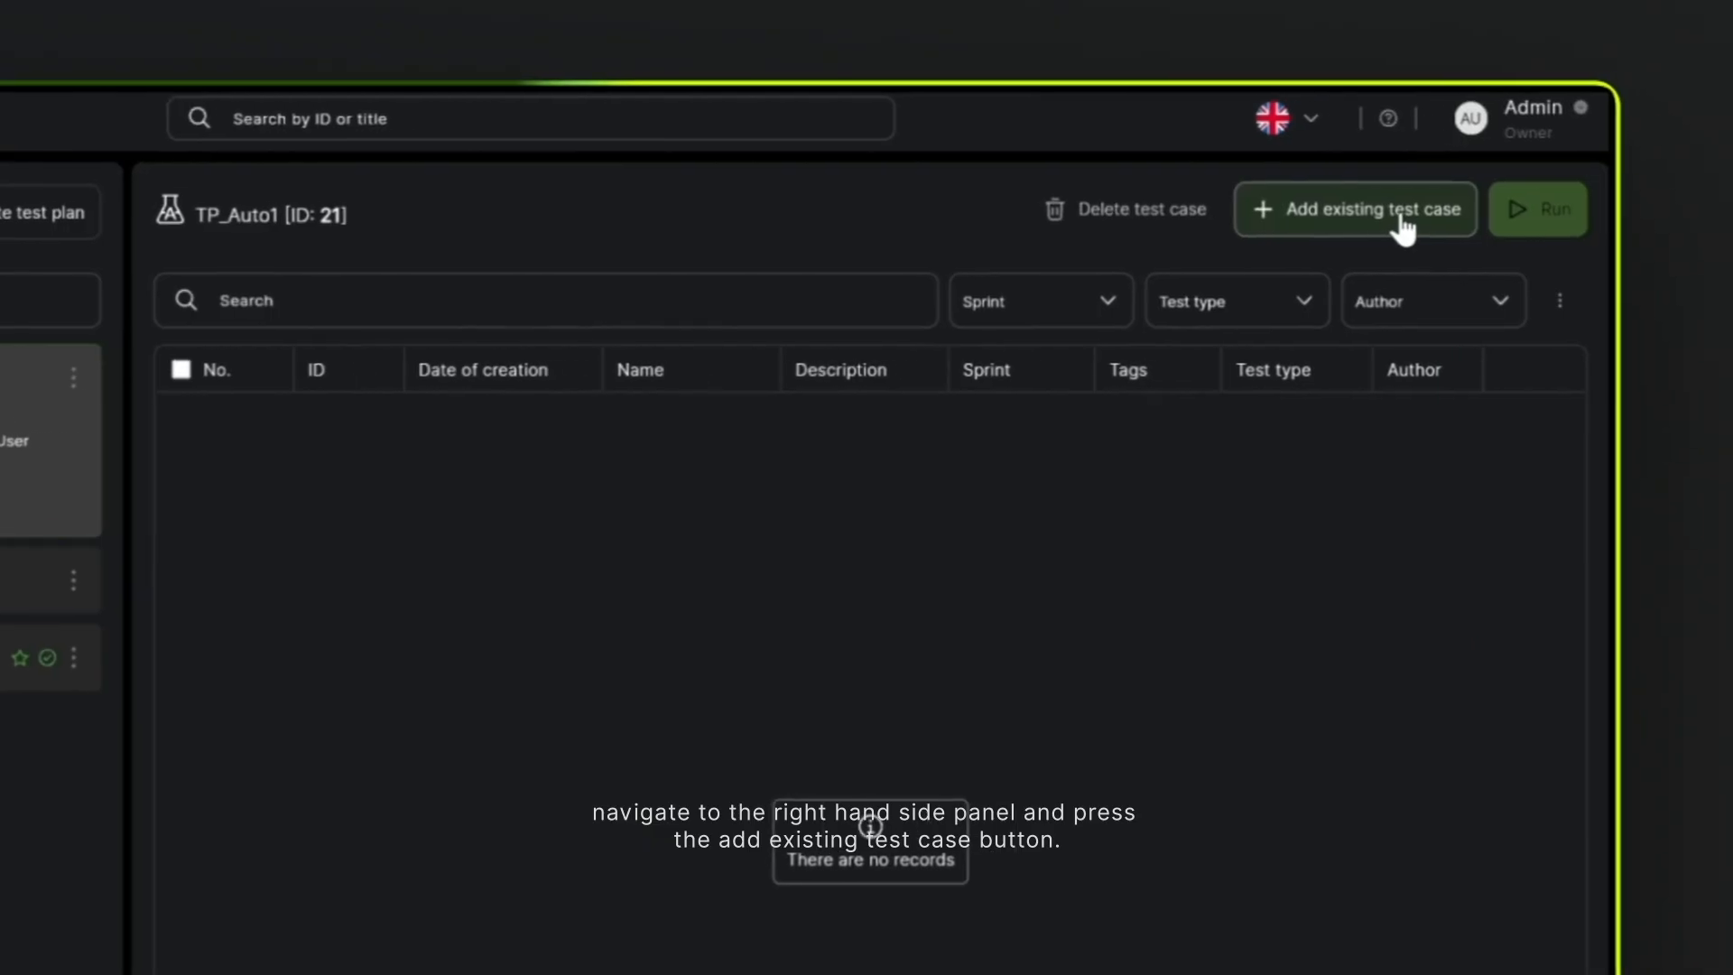
- Append the existing test cases SearchCheese, SearchInBingo and SearchApple to the TP_Auto1 test plan
click(1447, 225)
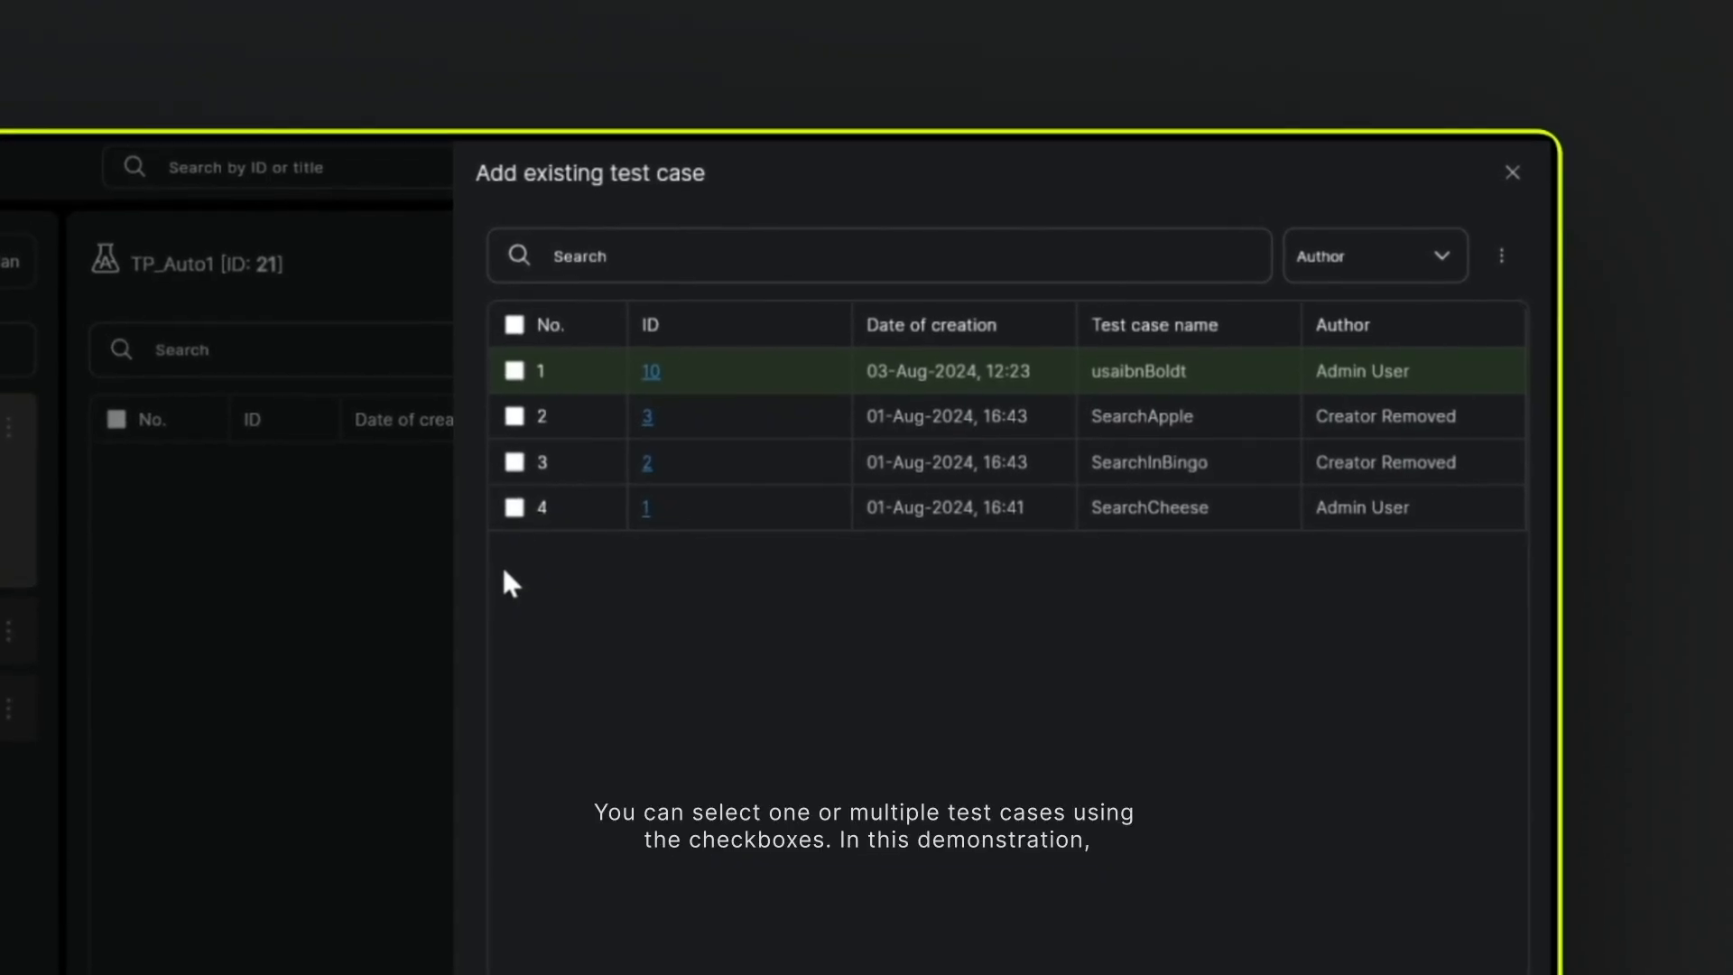
click(519, 513)
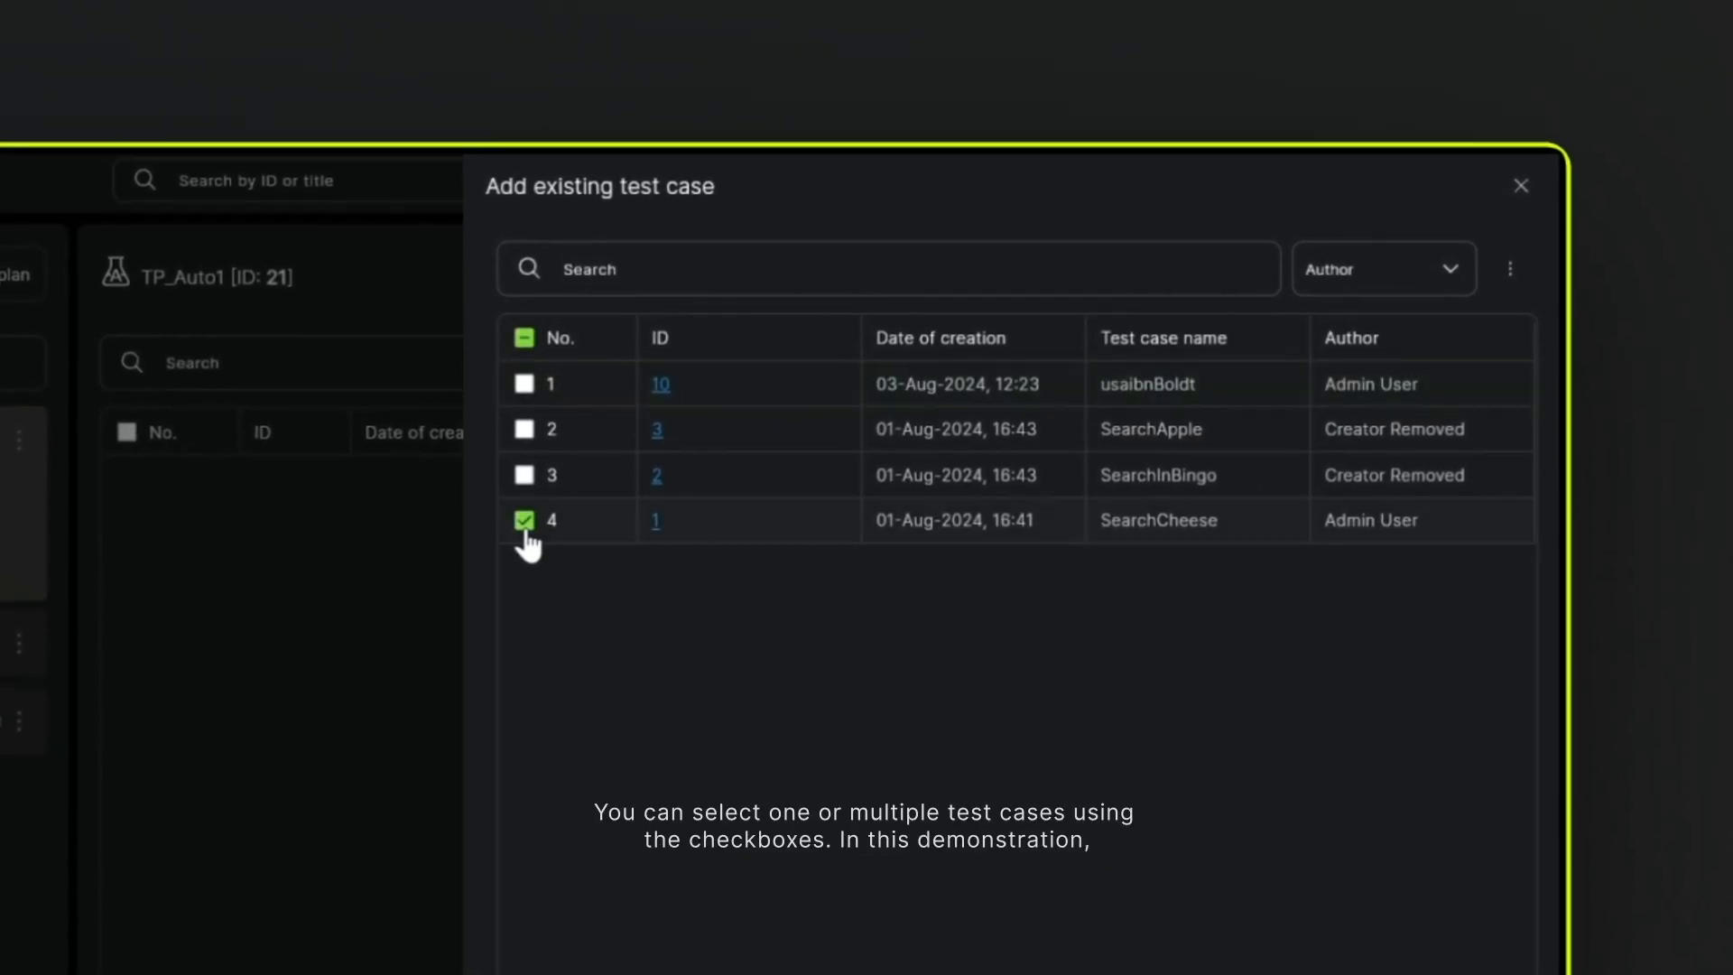
click(522, 439)
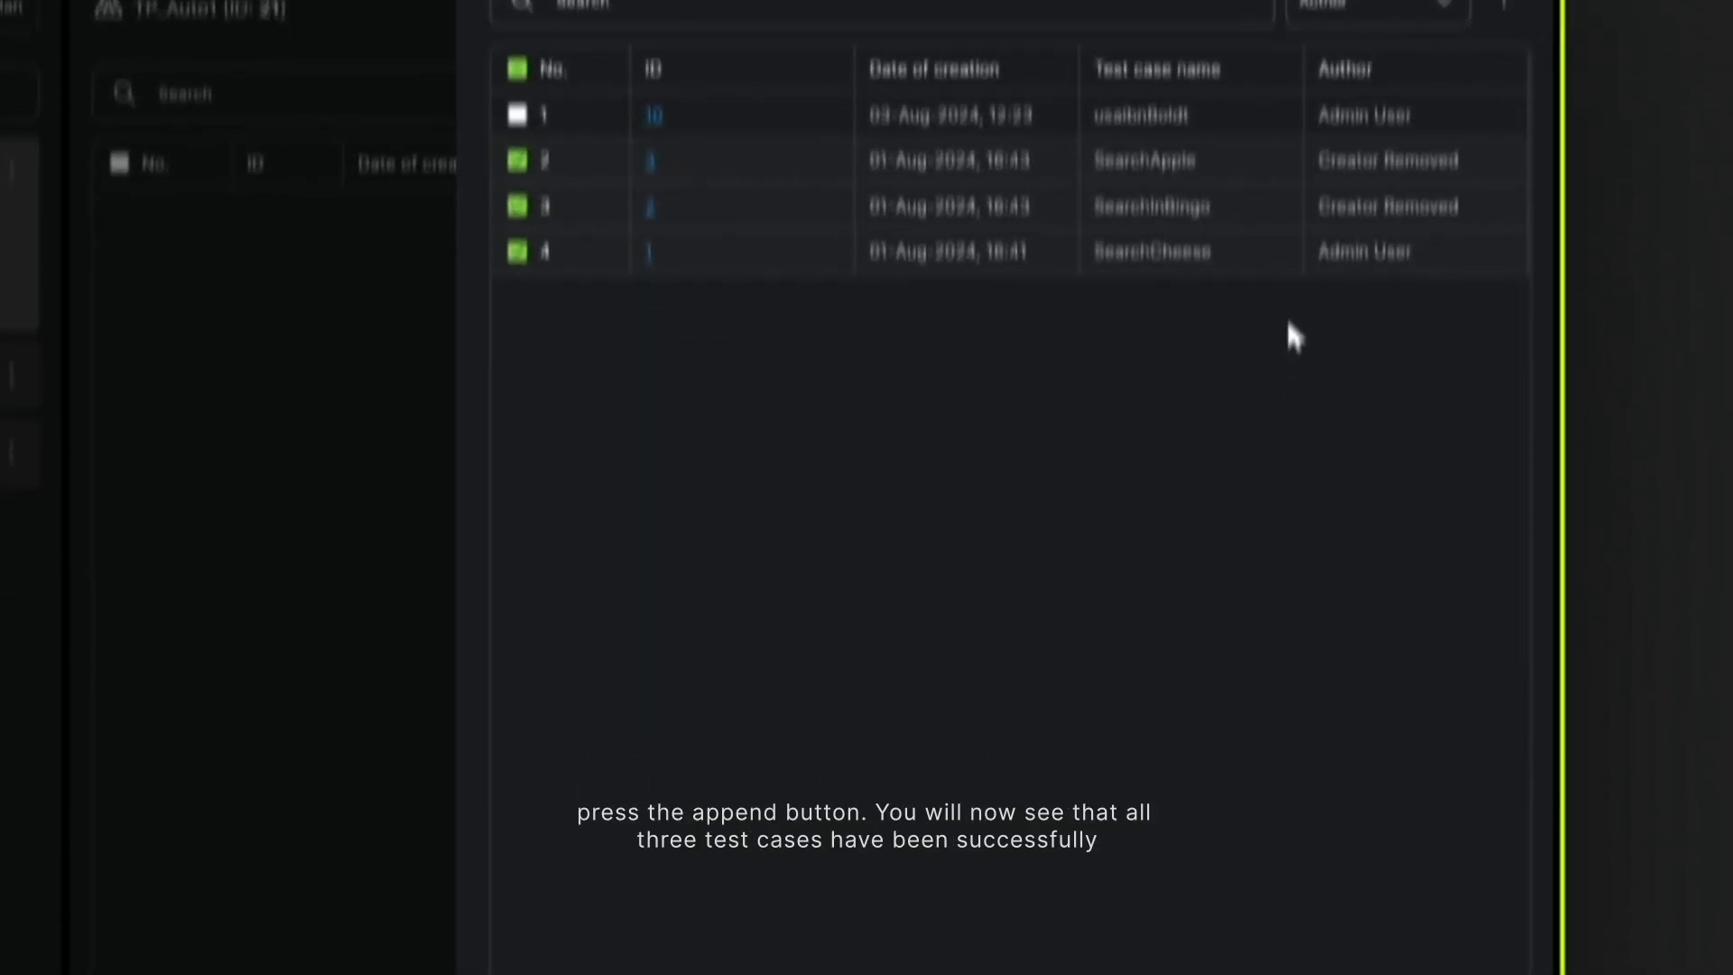
click(1491, 778)
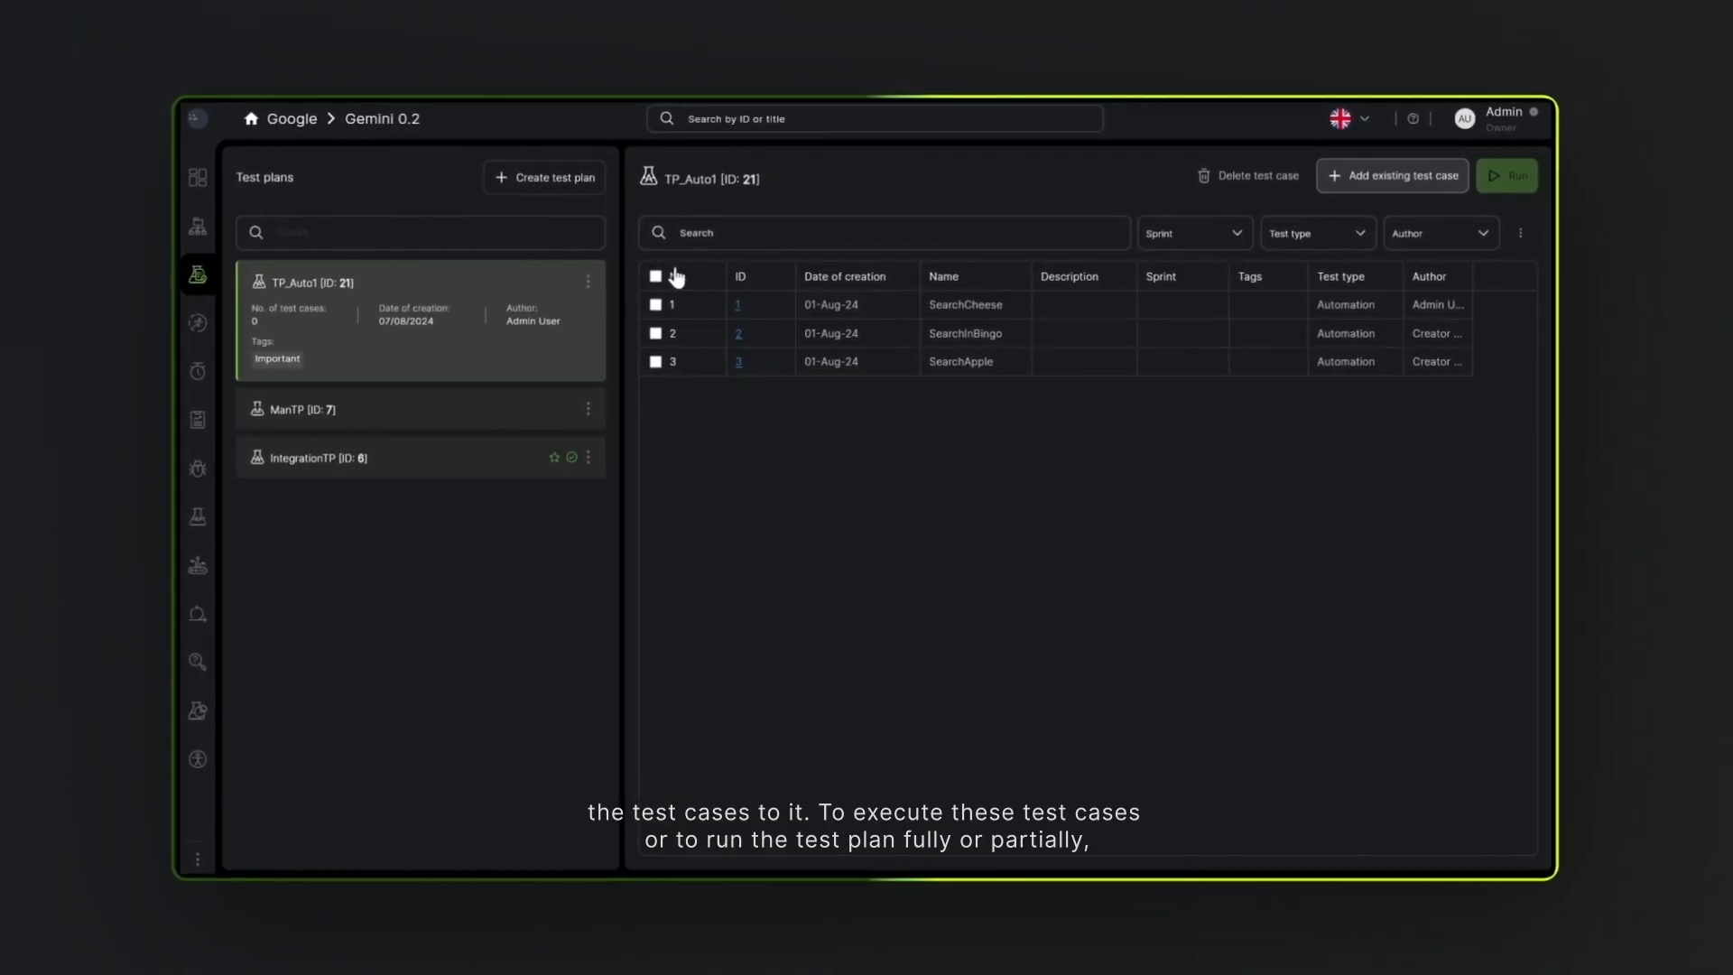
- Run the TP_Auto1 test plan with SearchCheese, SearchInBingo and SearchApple all selected
click(655, 304)
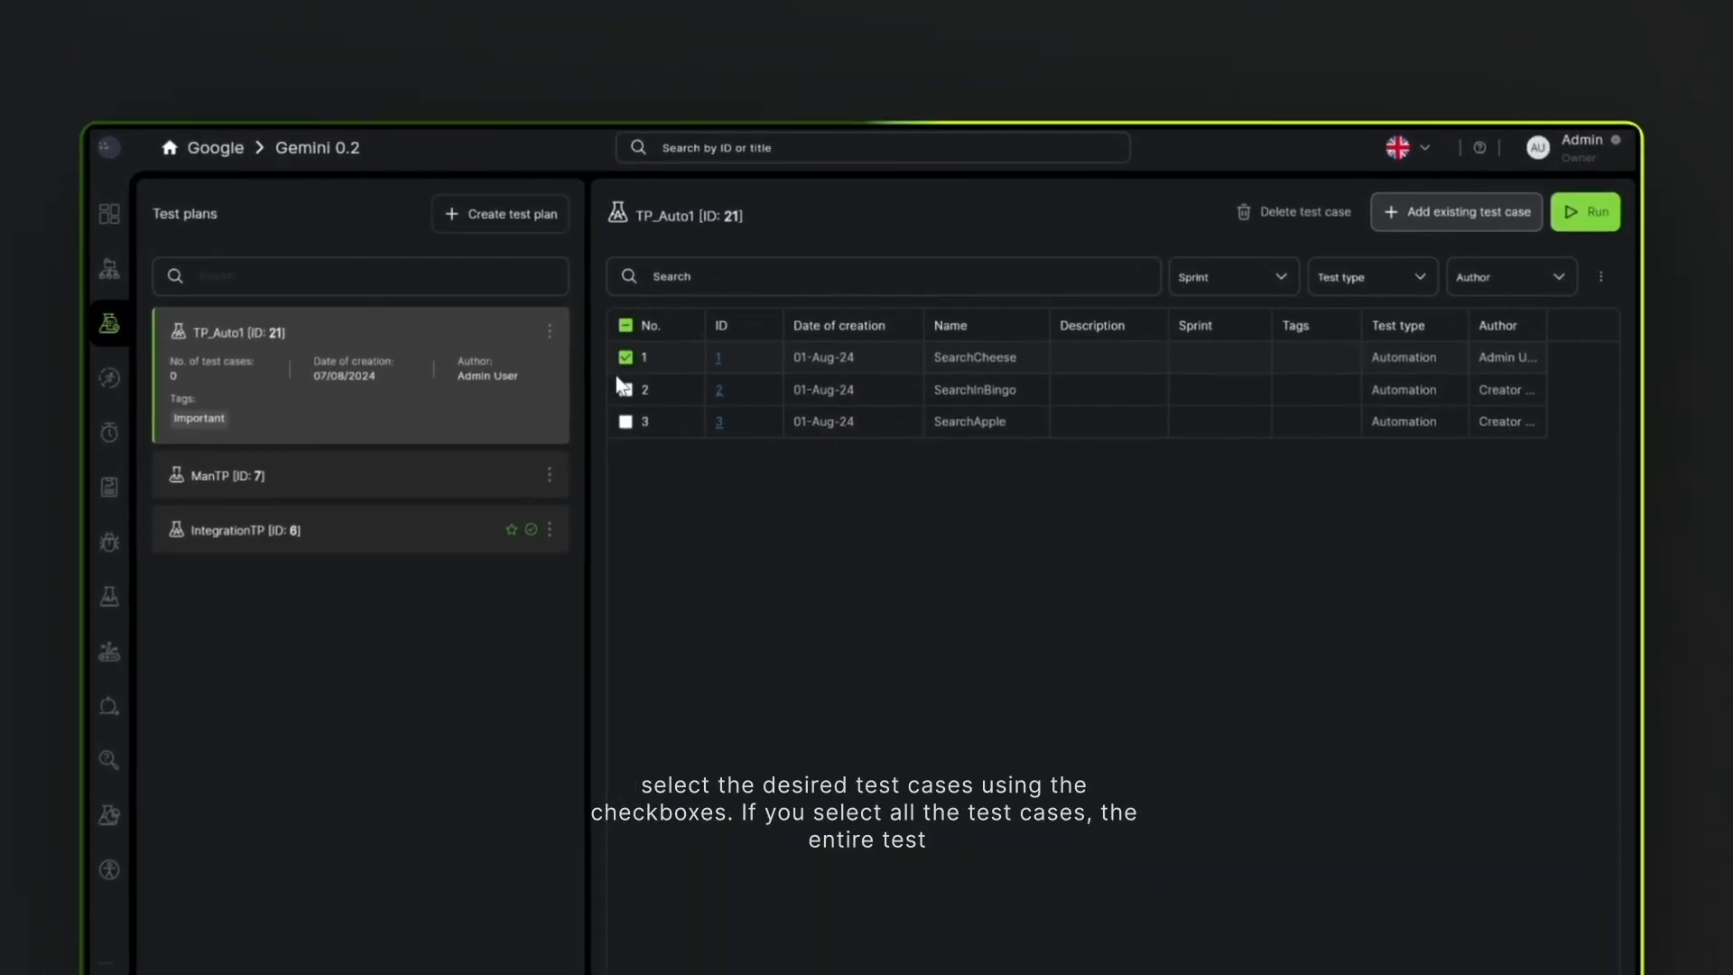
click(624, 389)
click(625, 421)
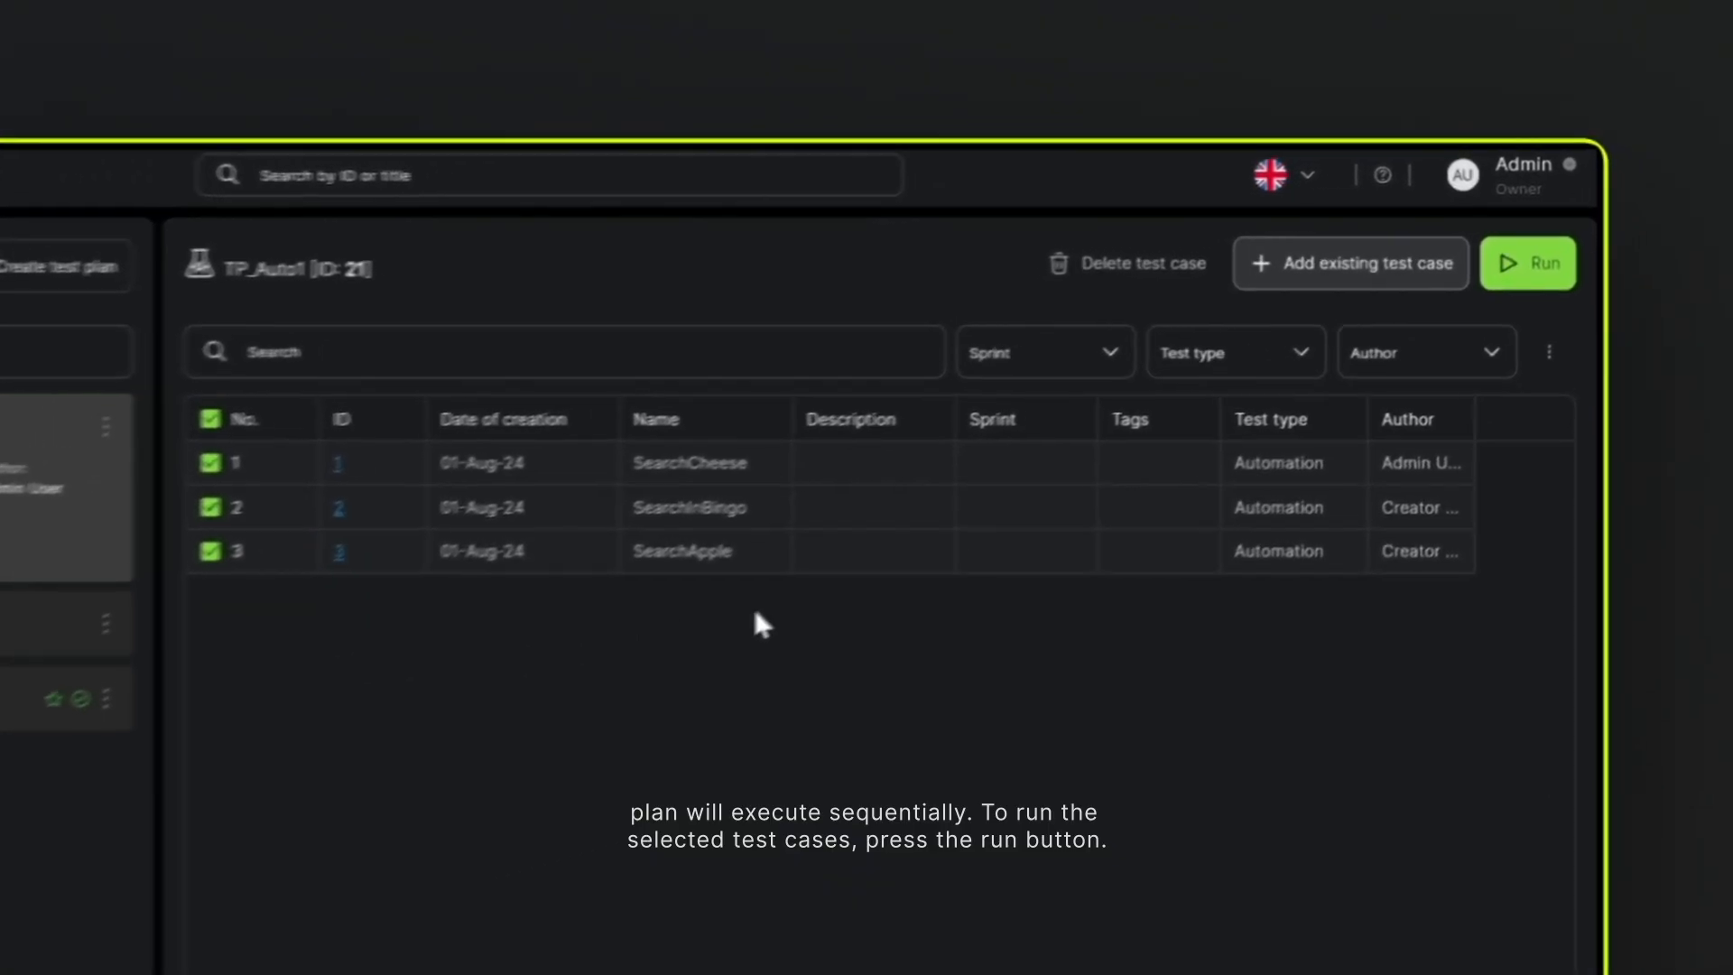
click(1534, 266)
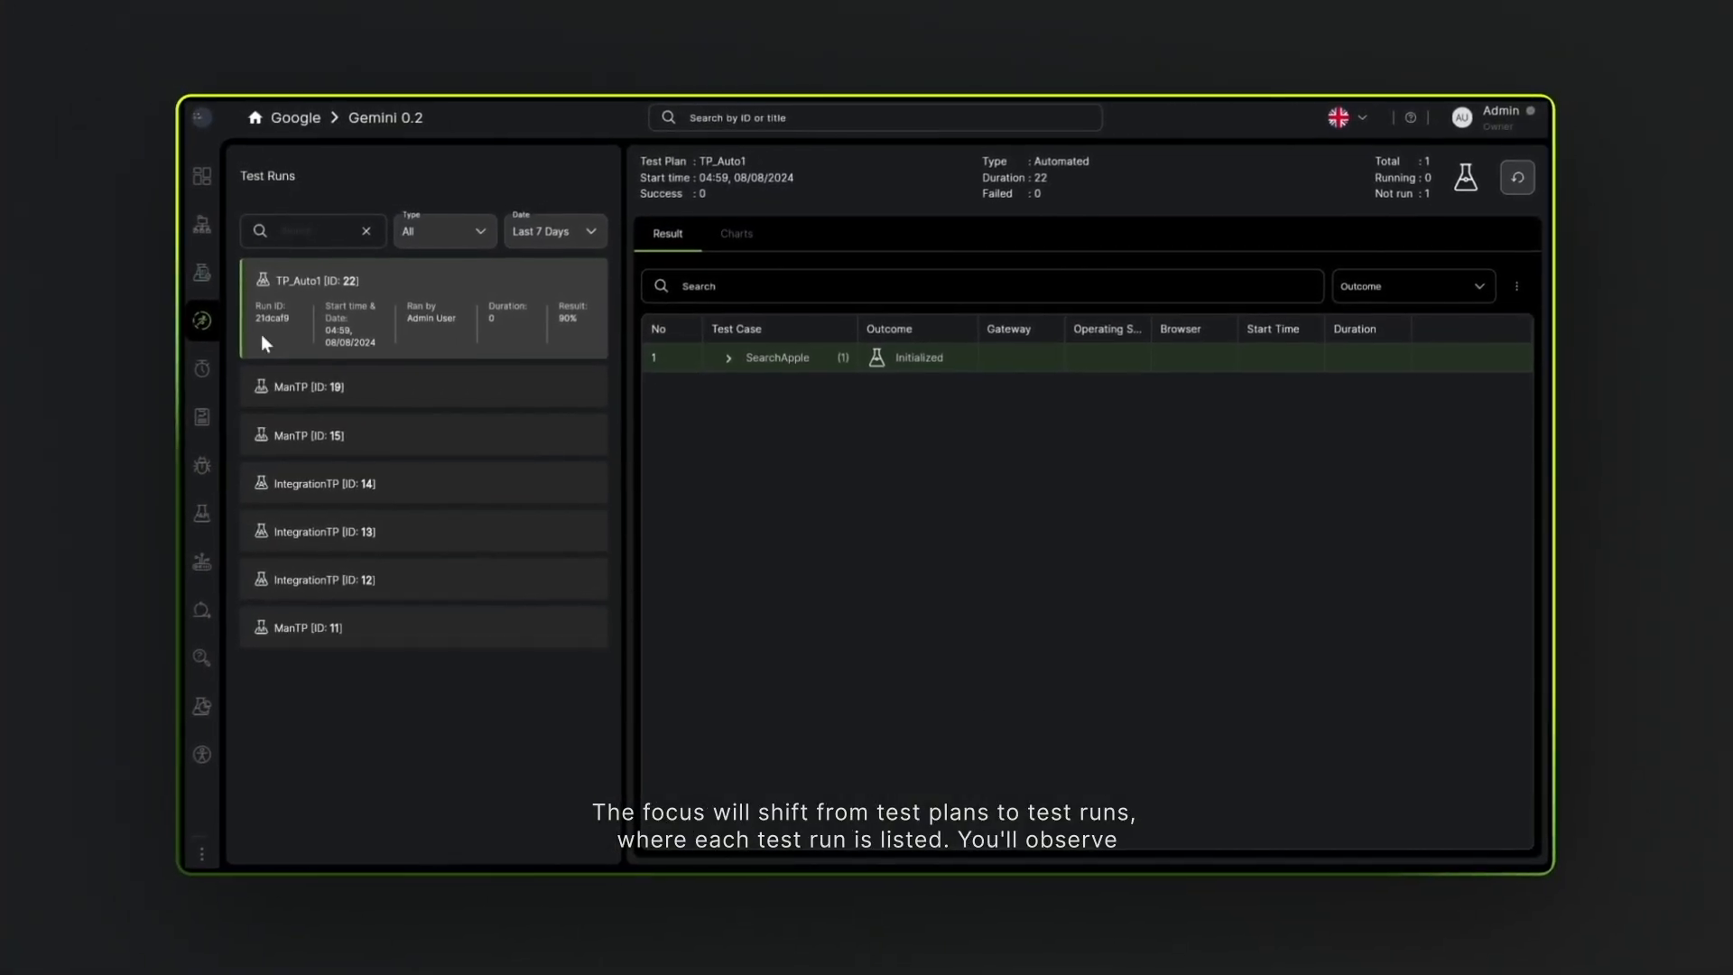
- Expand all three test case results in the TP_Auto1 run, view the SearchApple logs, and close them
mouse_move(214, 322)
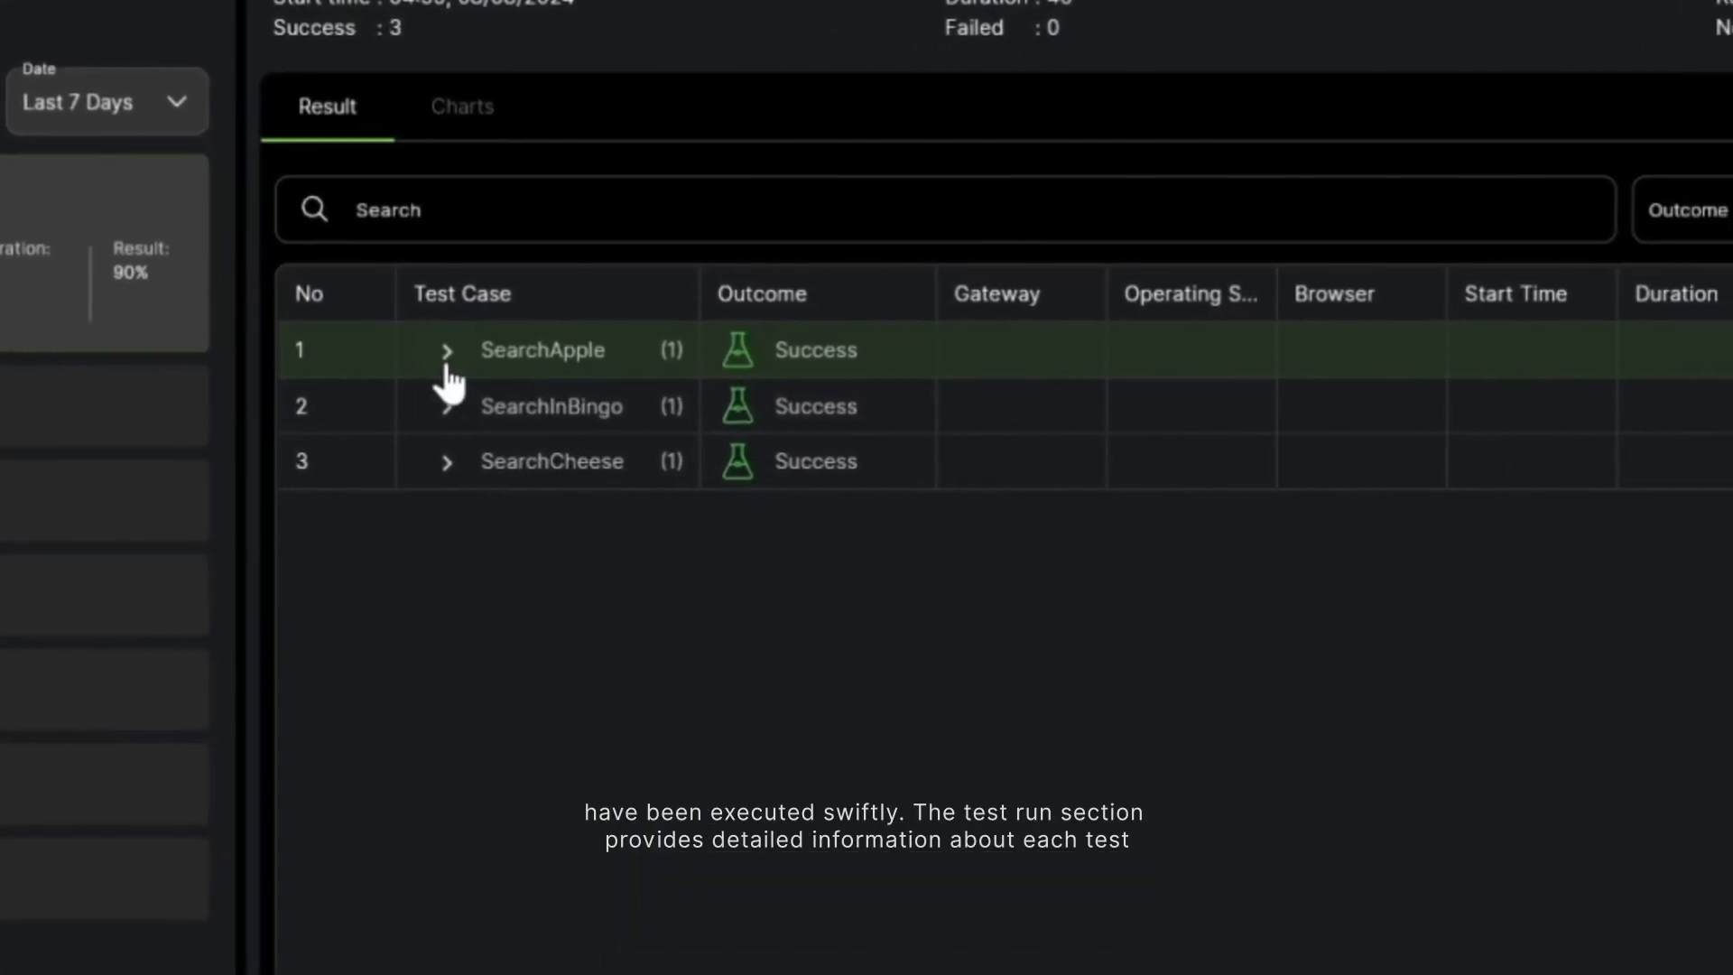
click(499, 352)
click(426, 460)
click(423, 576)
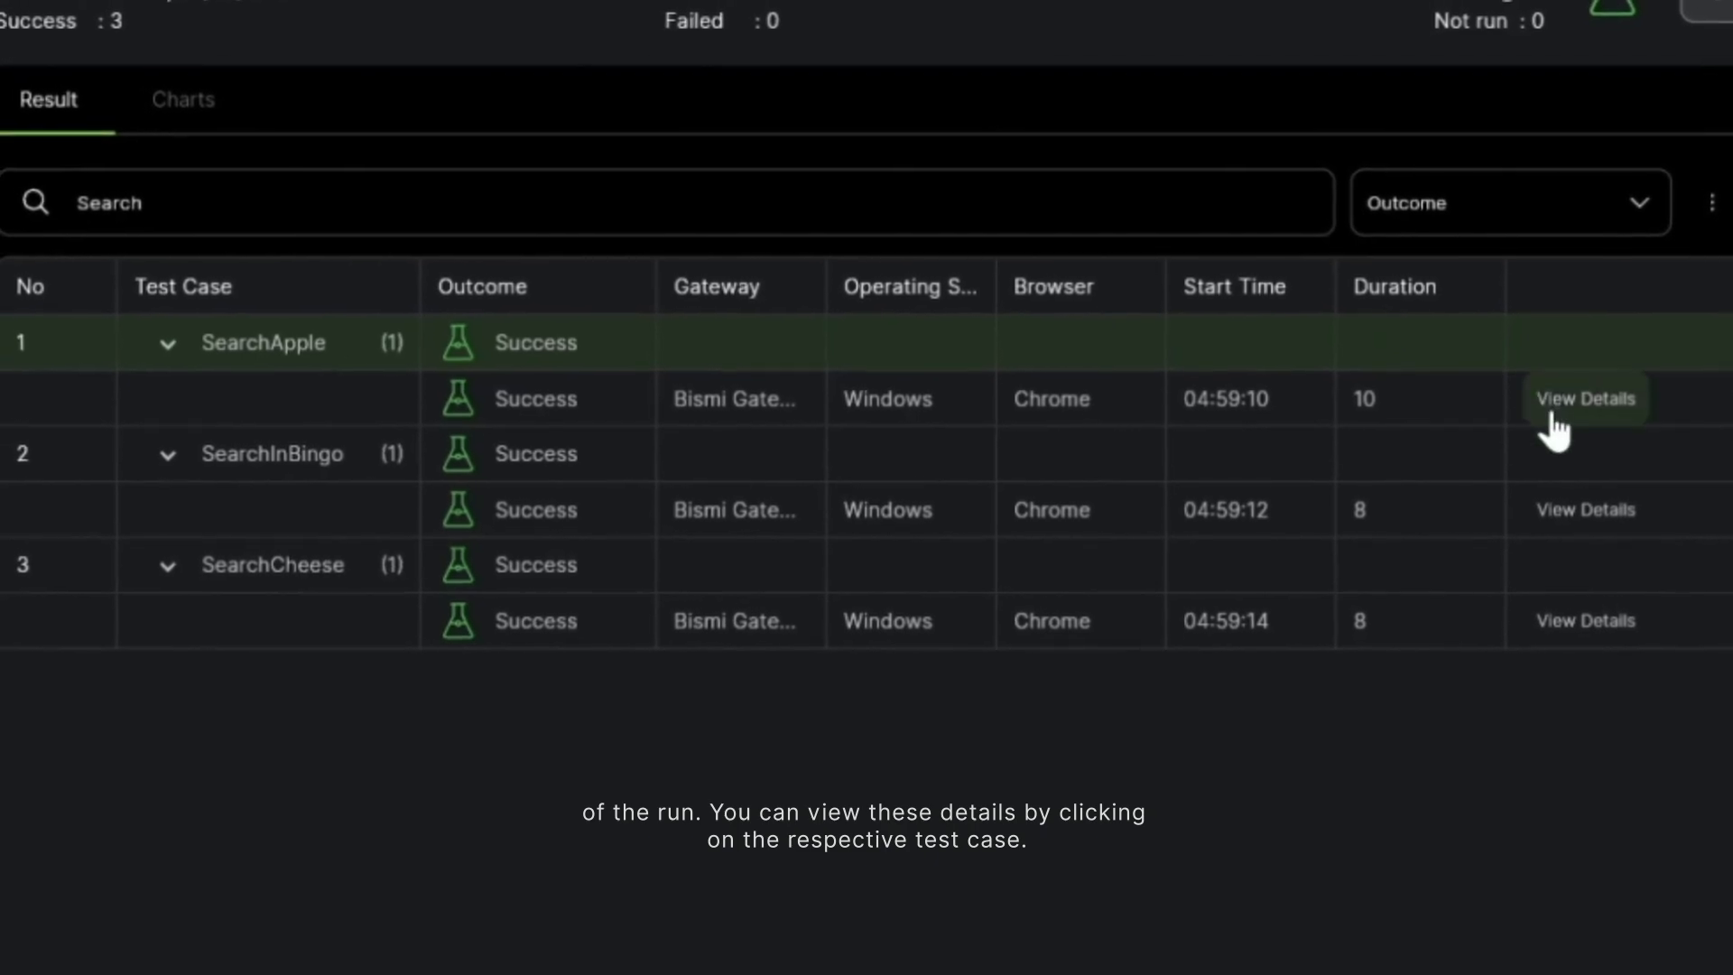
click(1551, 429)
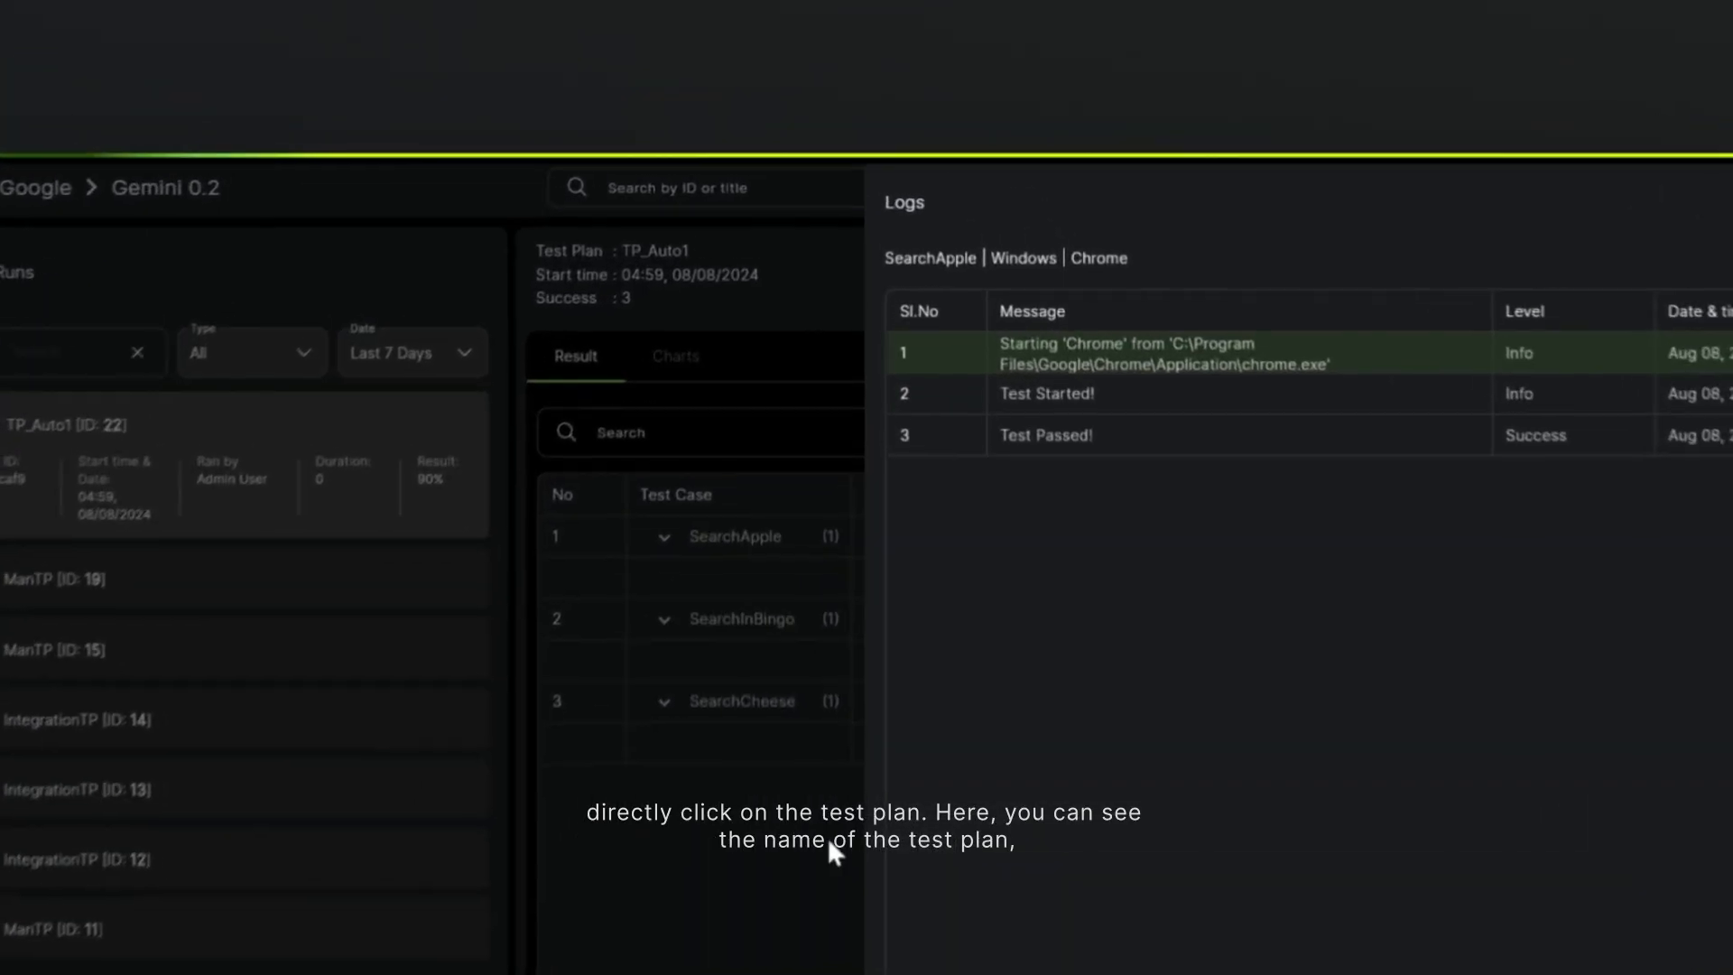
click(840, 569)
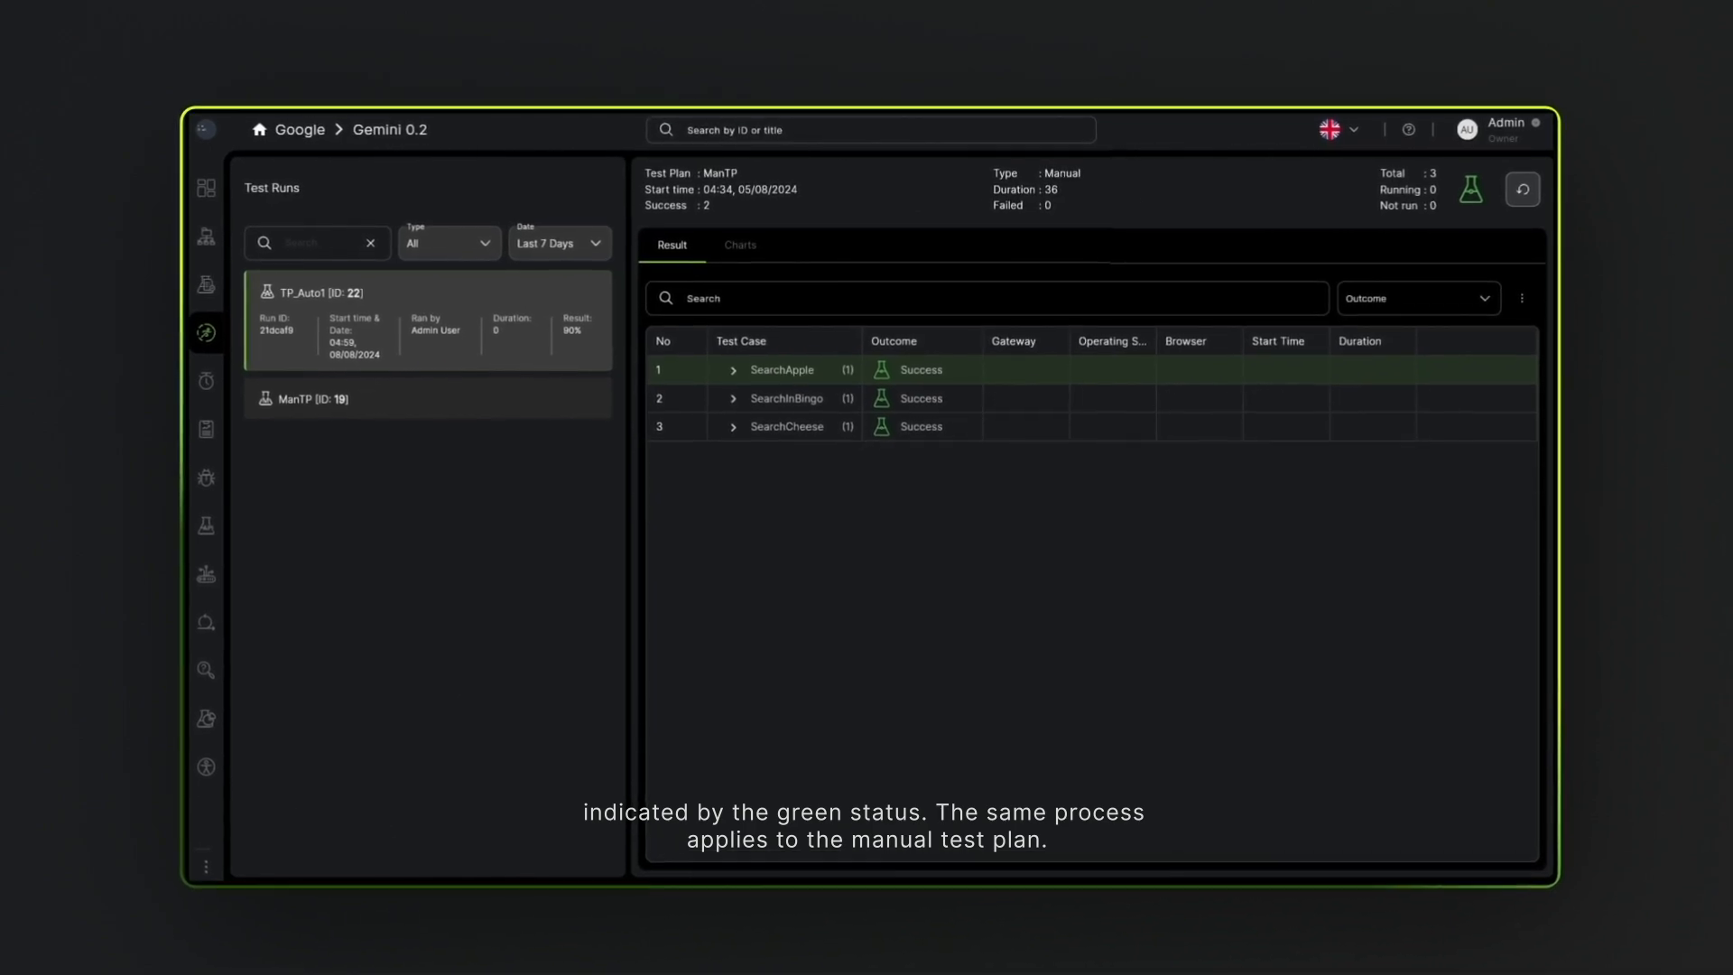
- Go back to the test plans and view the automation and manual options for creating a plan
click(205, 294)
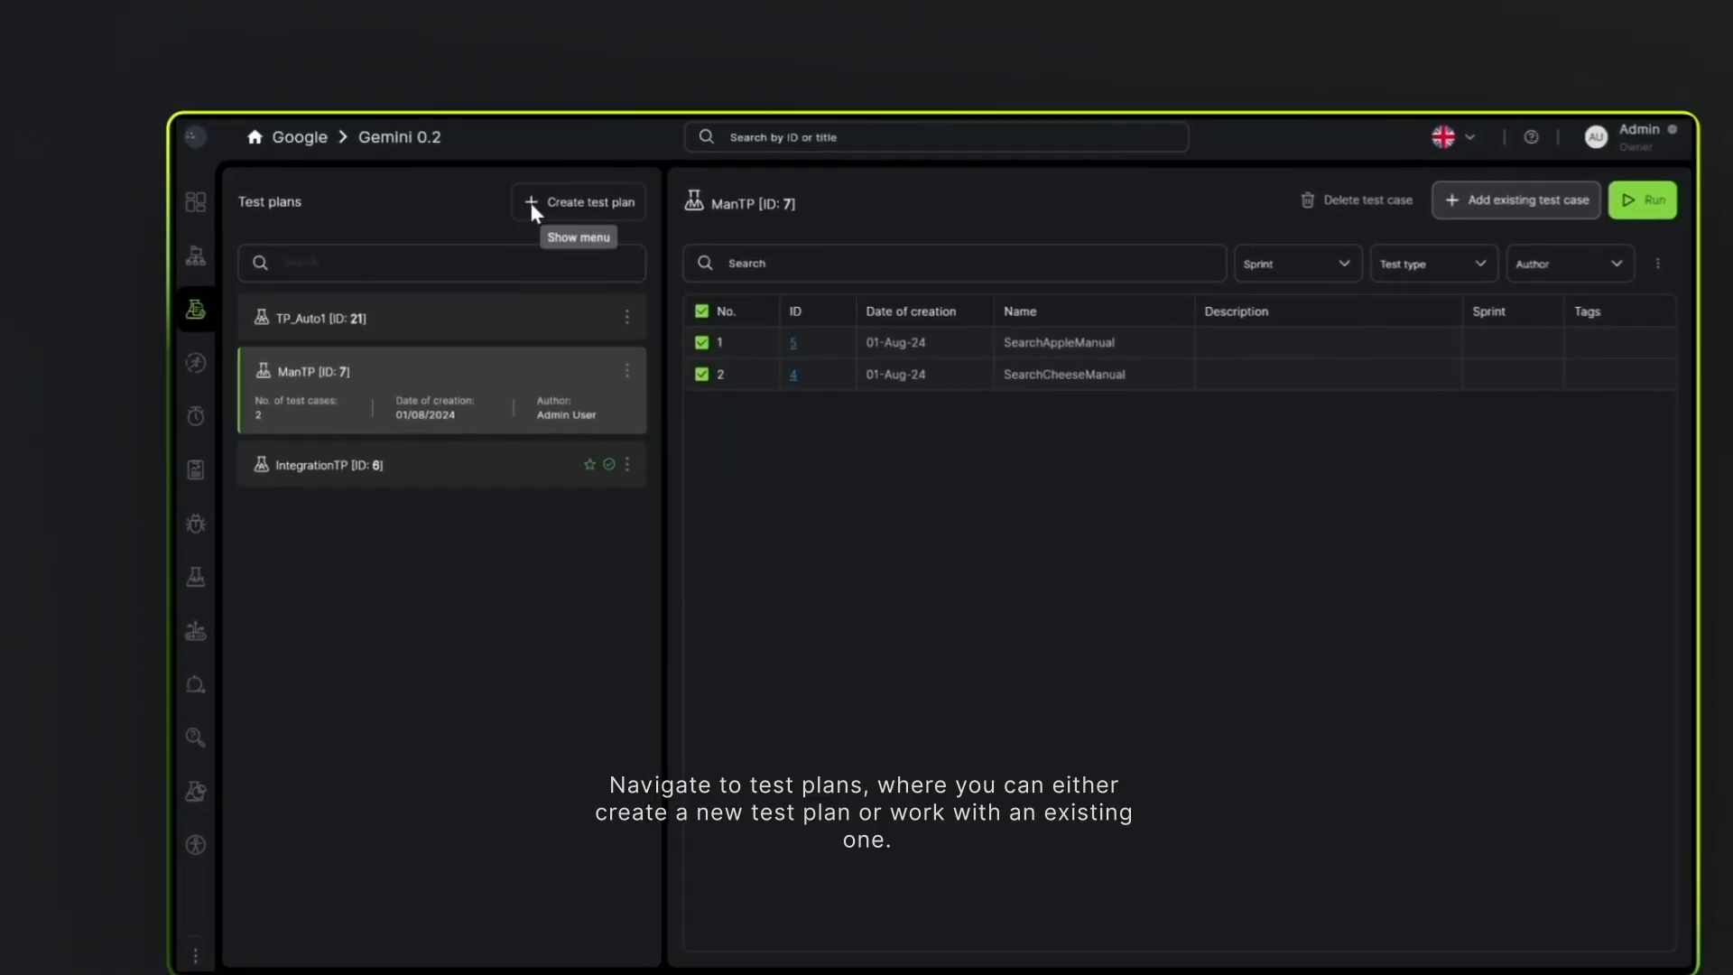
click(533, 208)
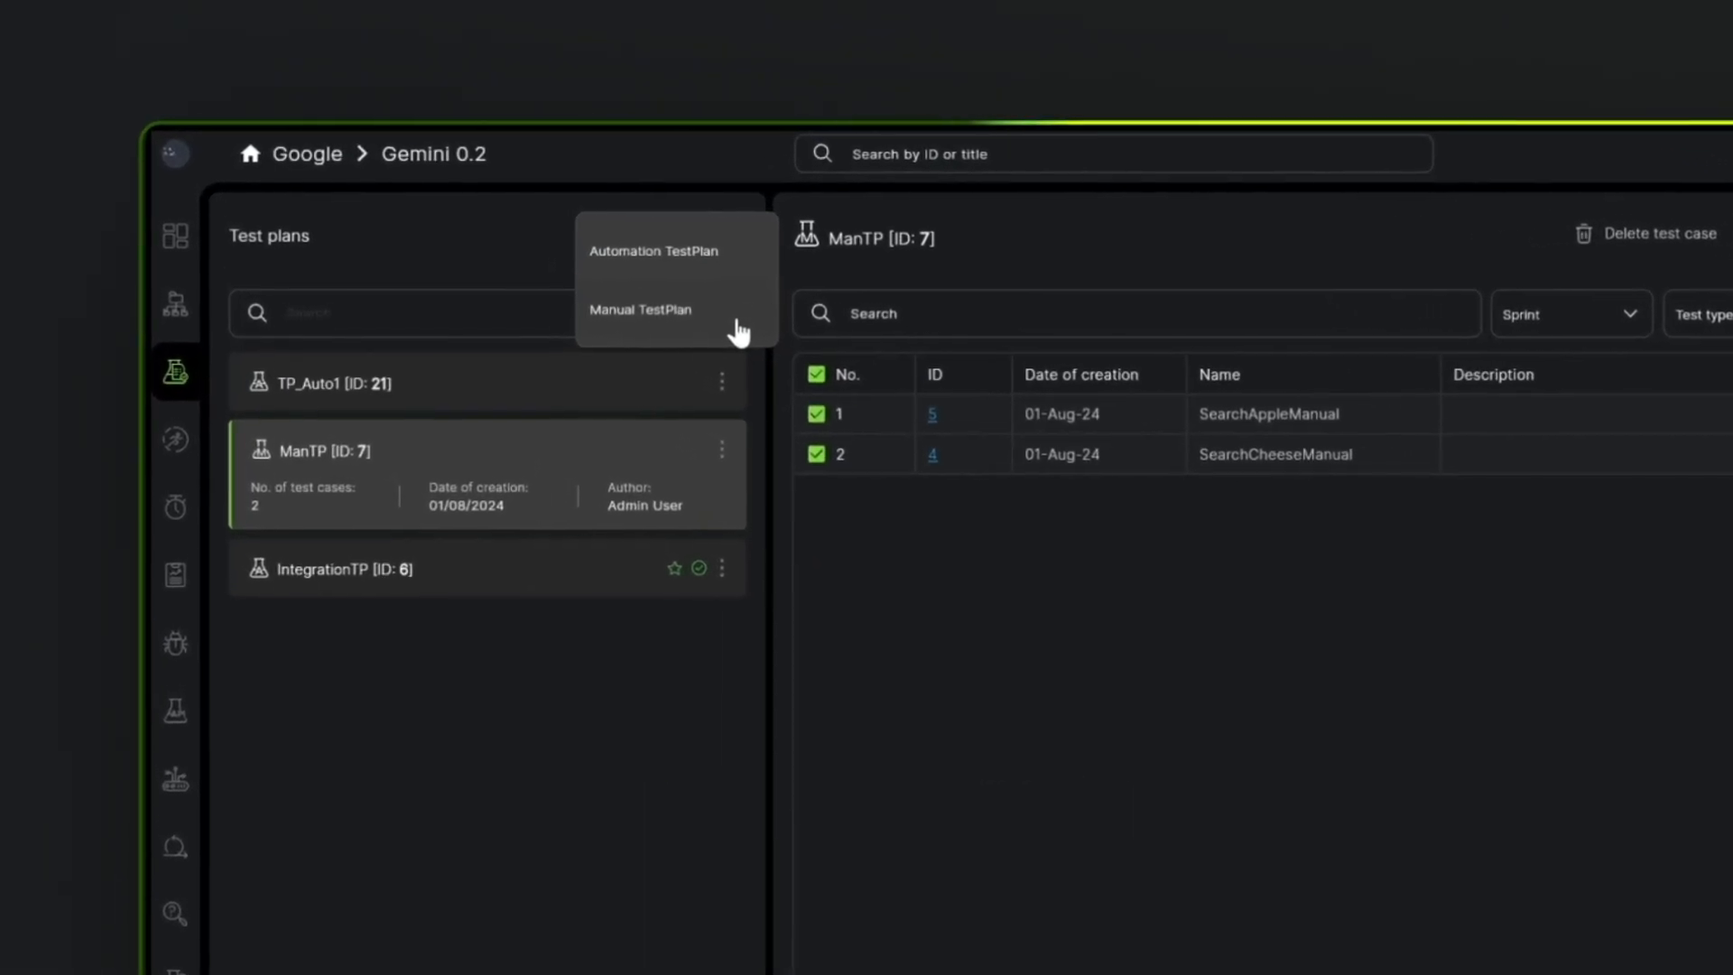
click(631, 646)
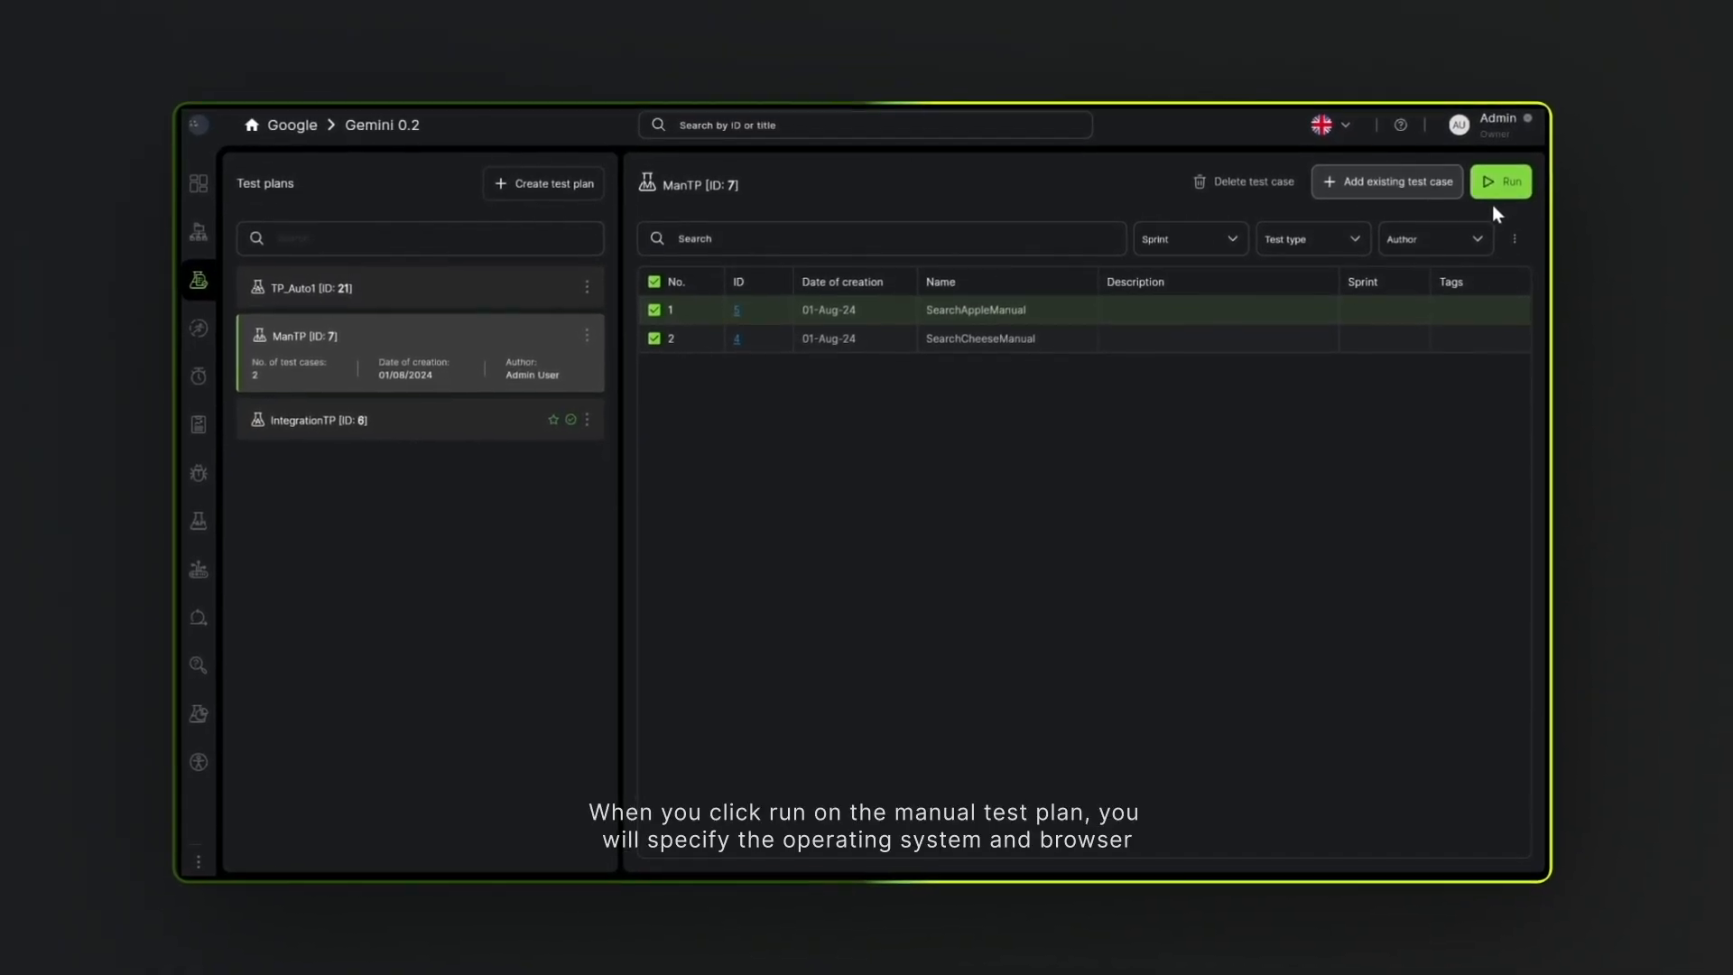
- Run the ManTP manual test plan with windows as the operating system and Chrome as the browser
click(1499, 178)
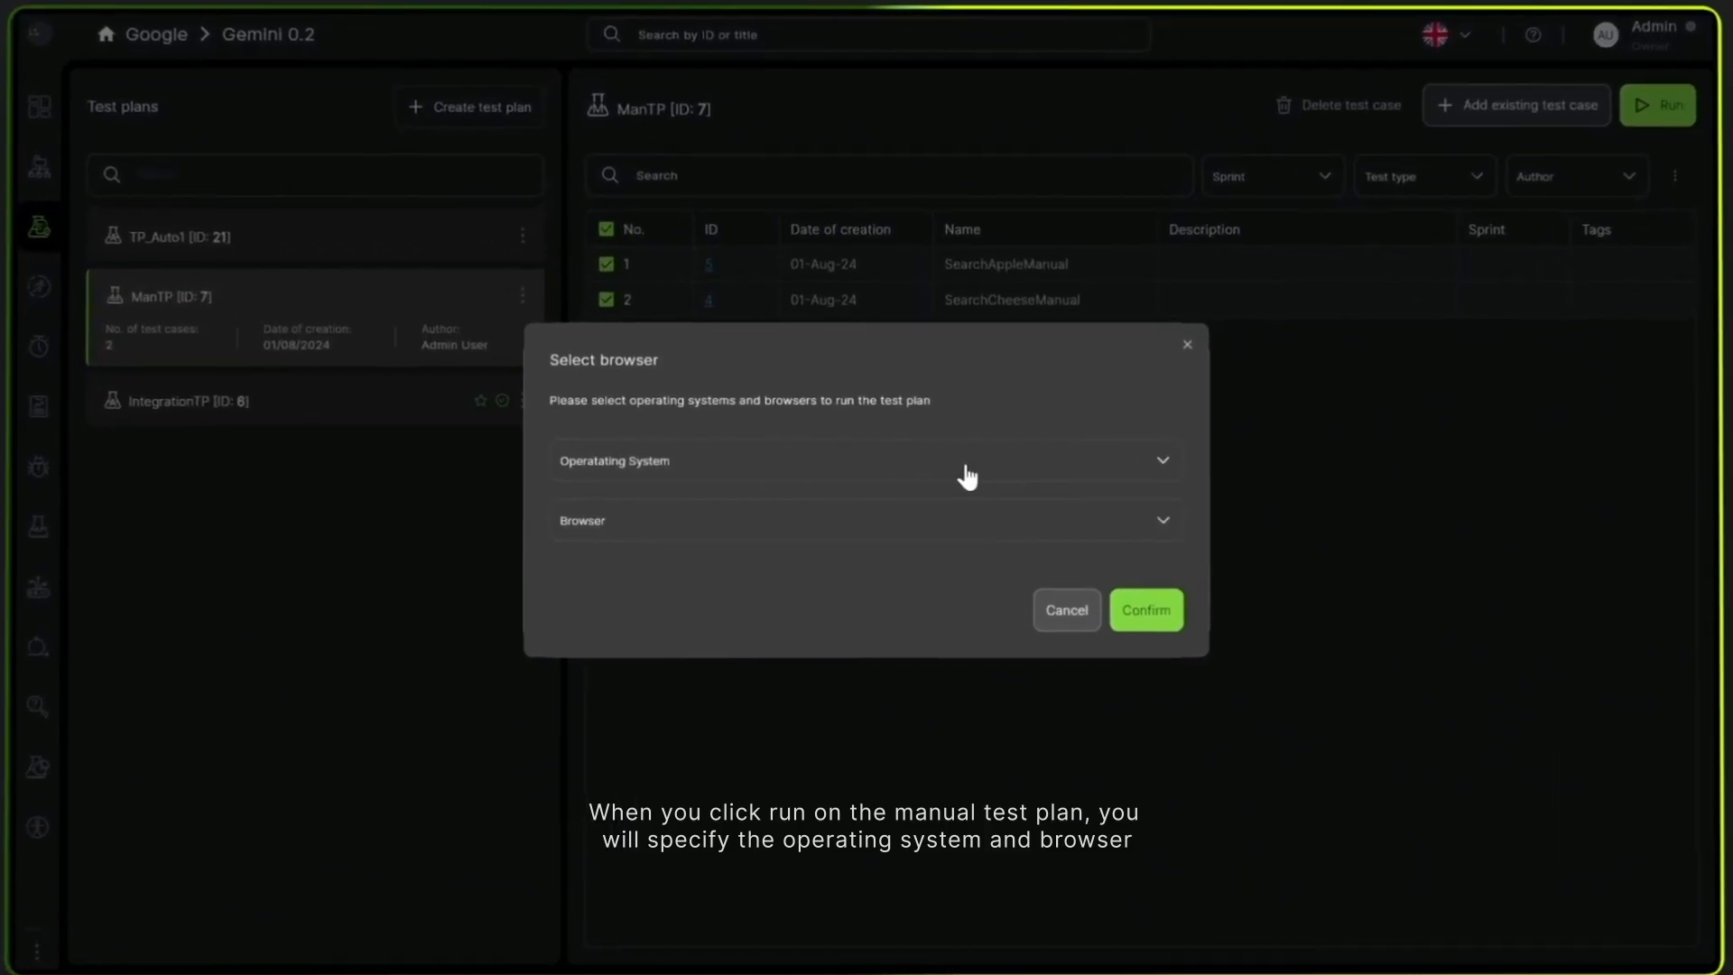
click(967, 475)
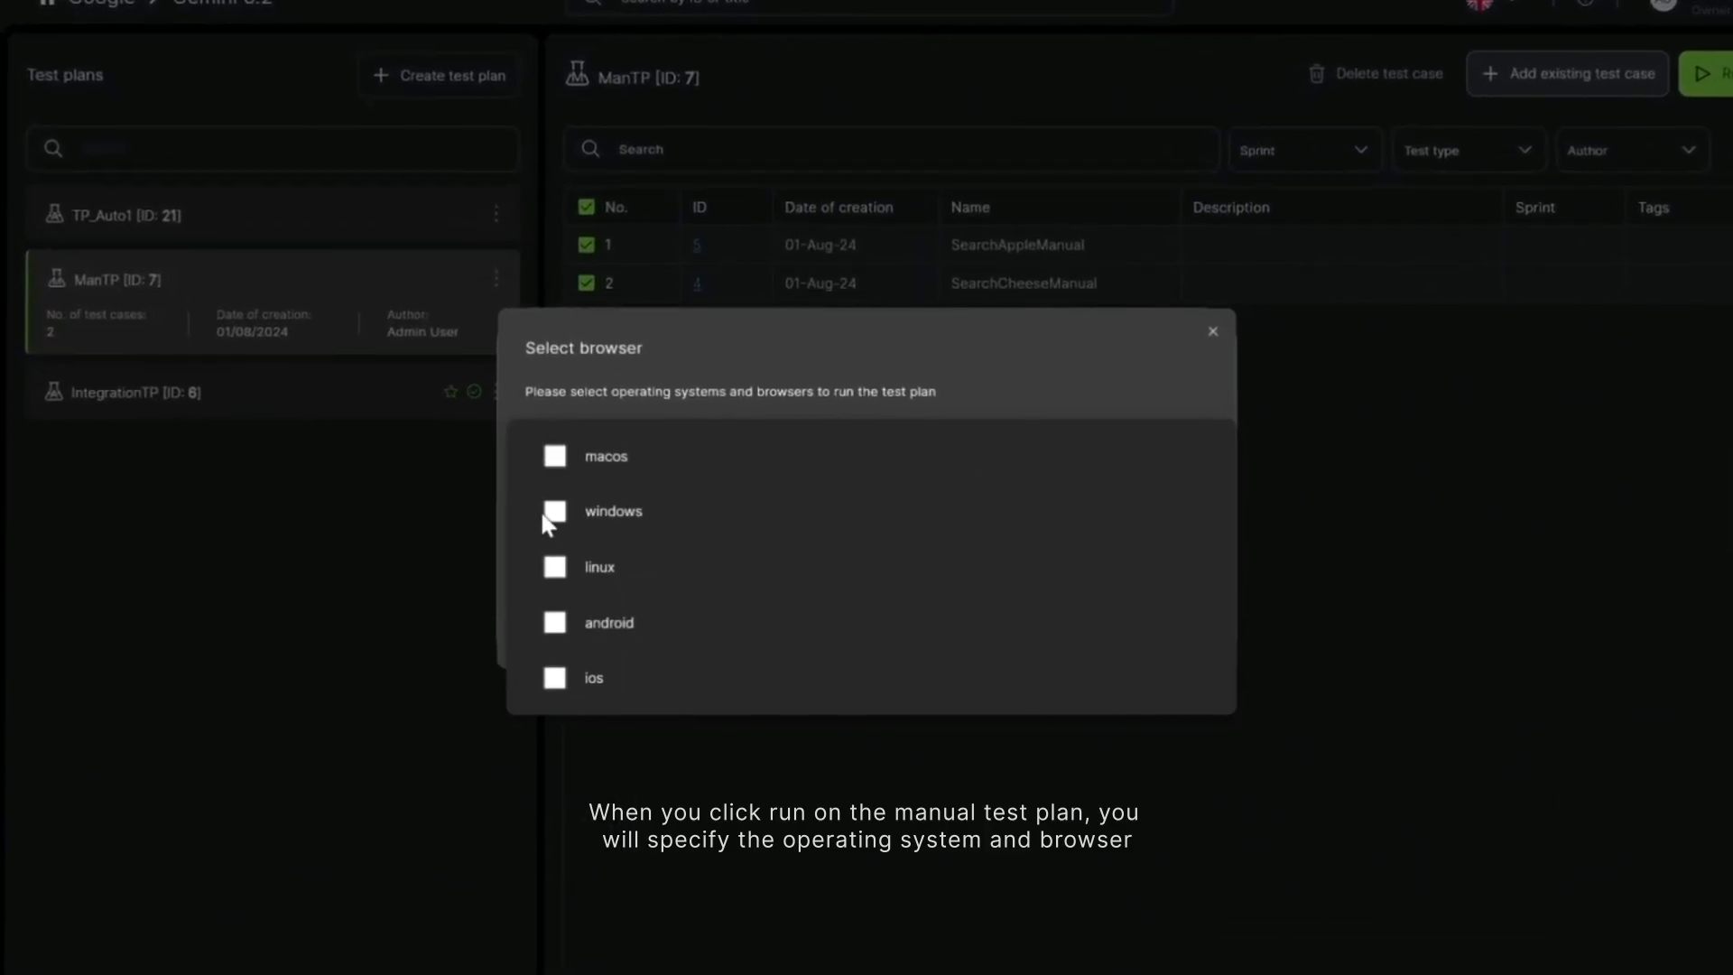
click(572, 515)
click(857, 419)
click(714, 525)
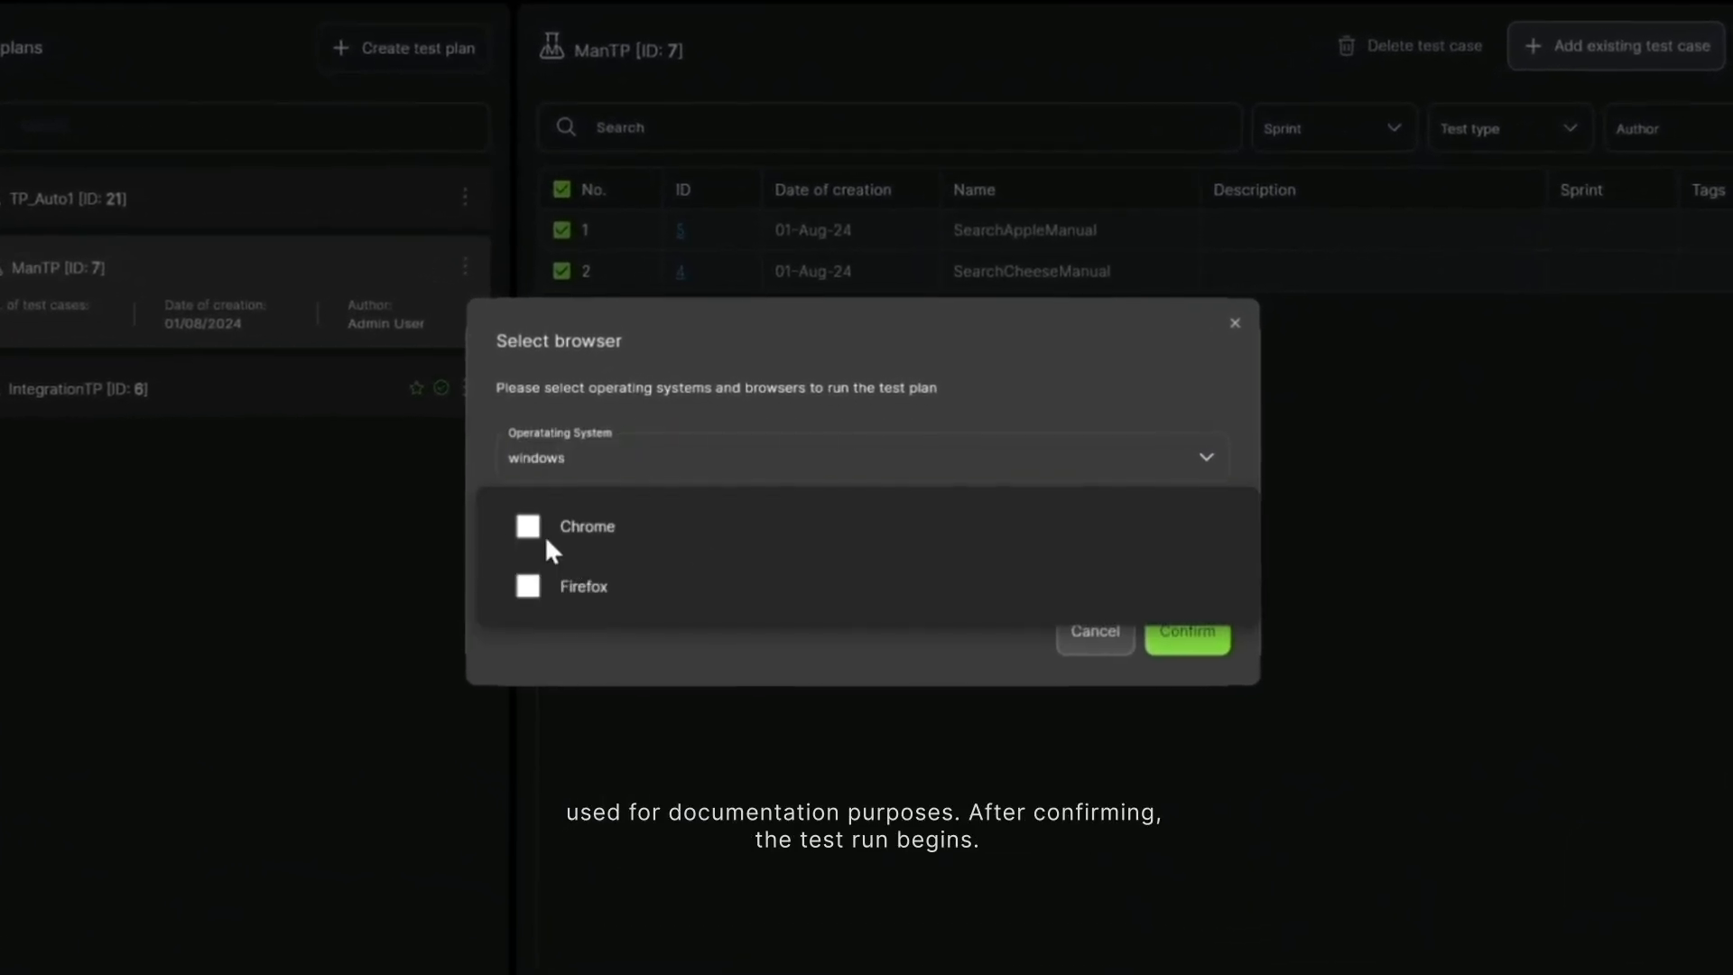
click(540, 530)
click(1130, 436)
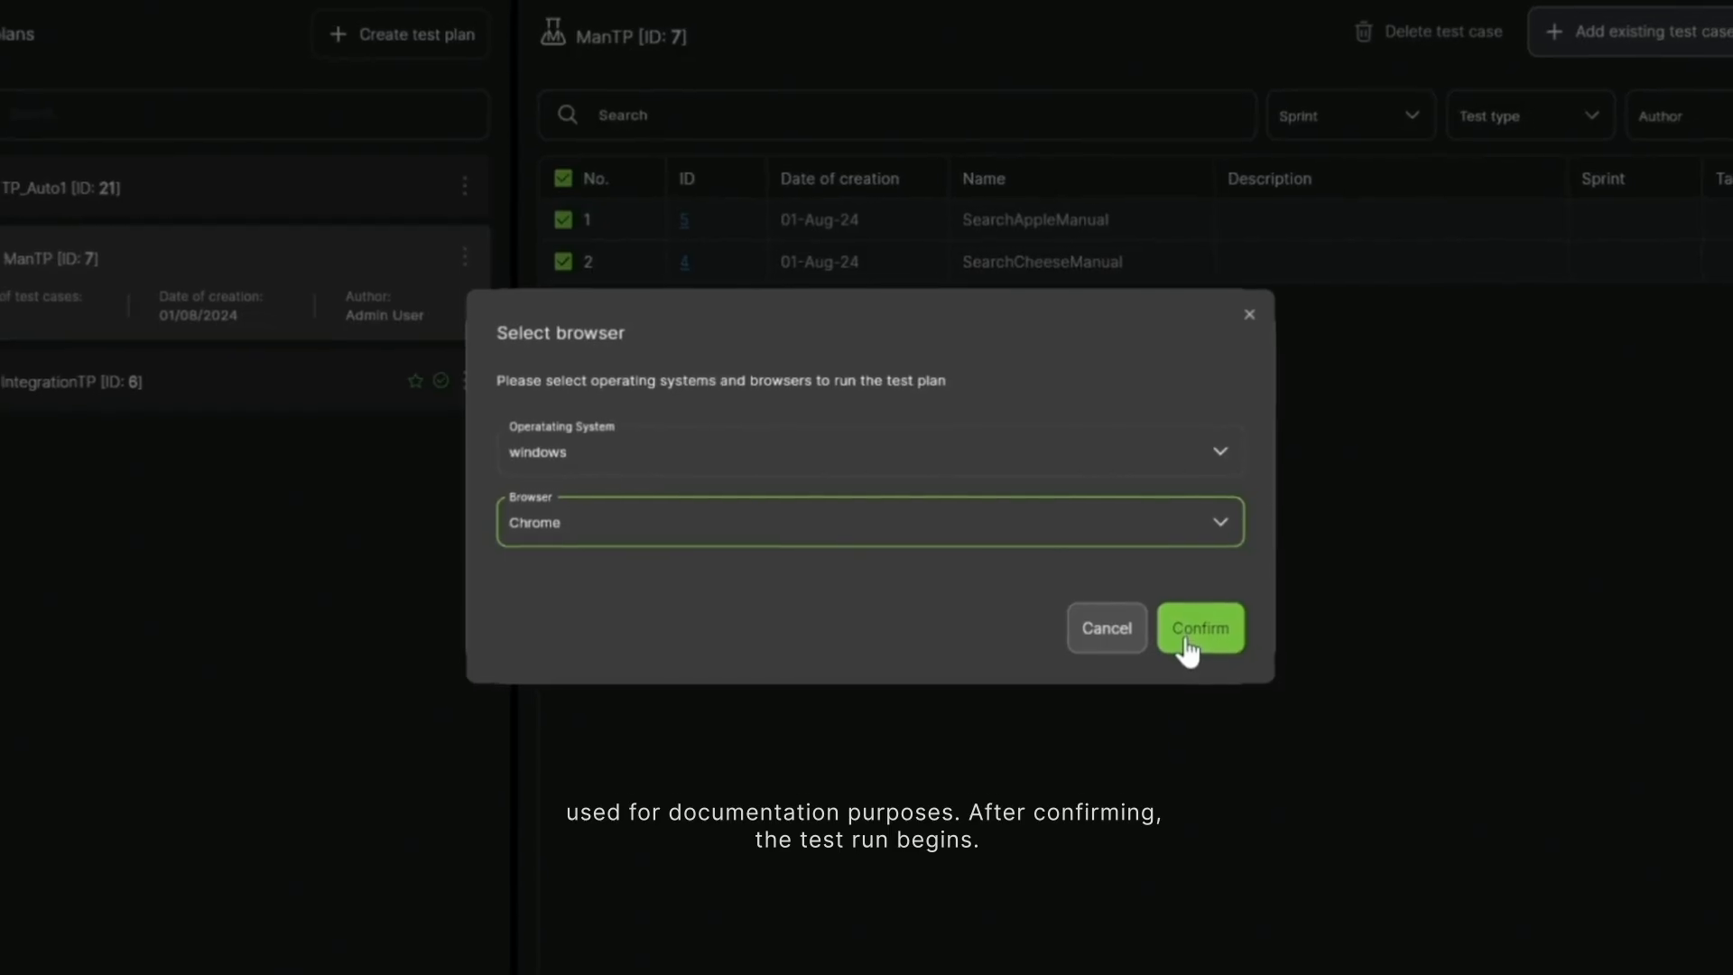
click(1183, 642)
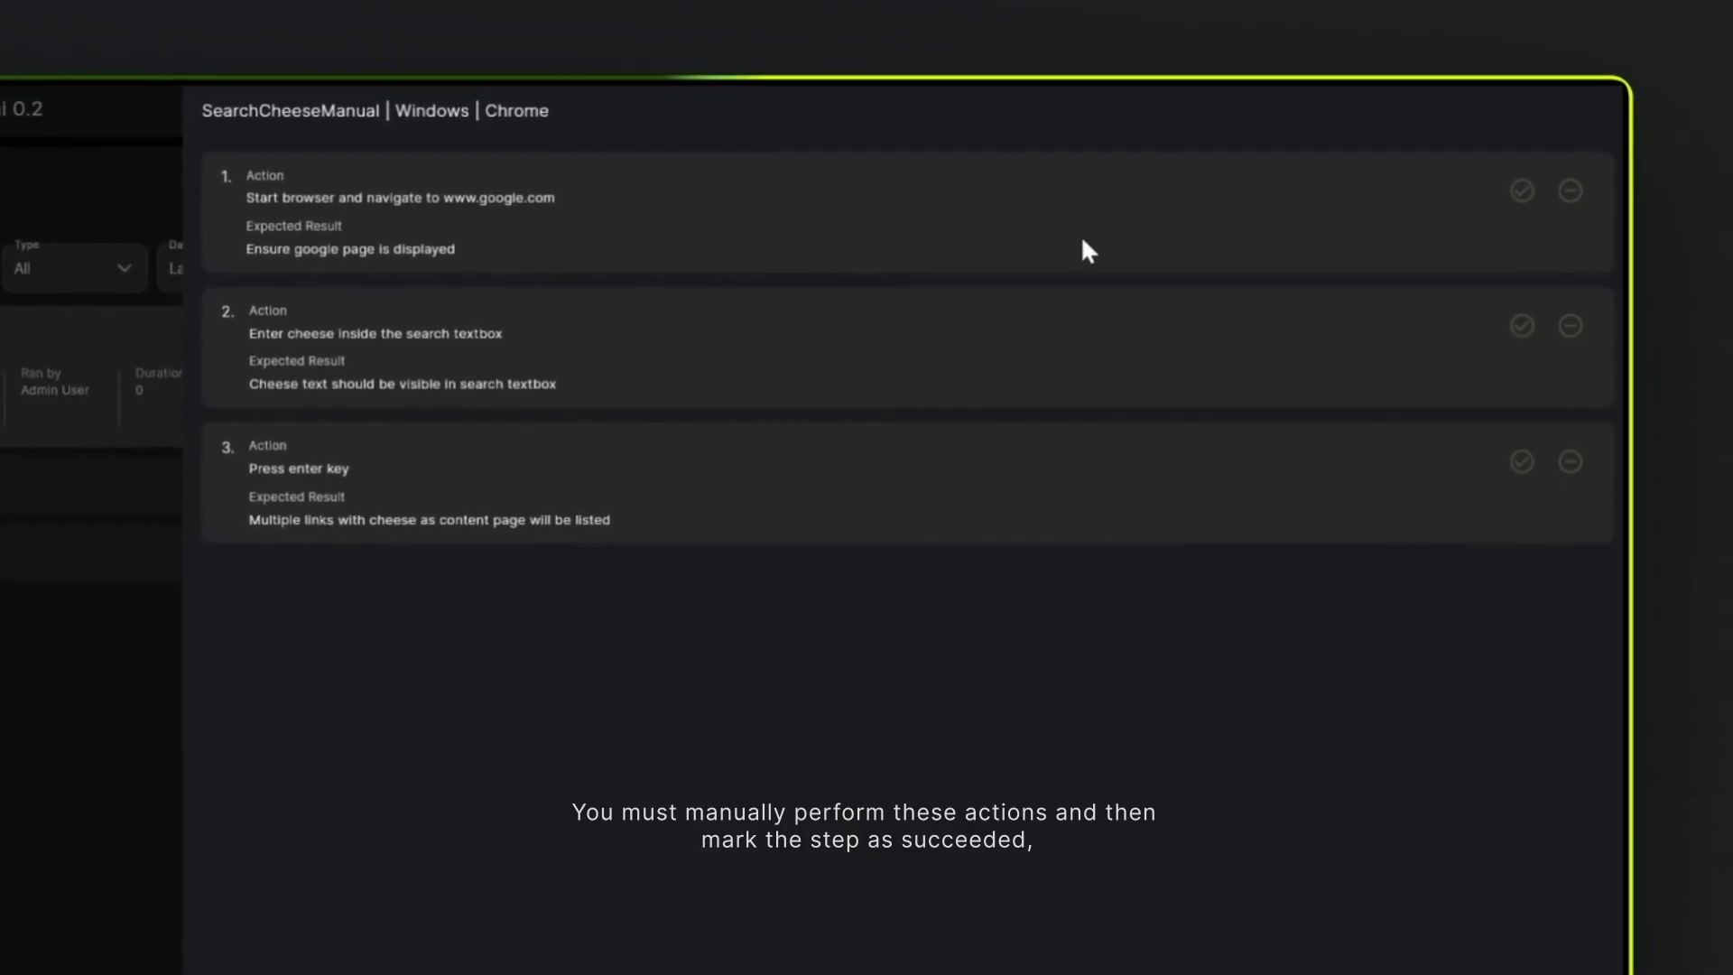
- Mark steps 1 and 3 of SearchCheeseManual as succeeded and step 2 as failed, and save the results
click(1524, 188)
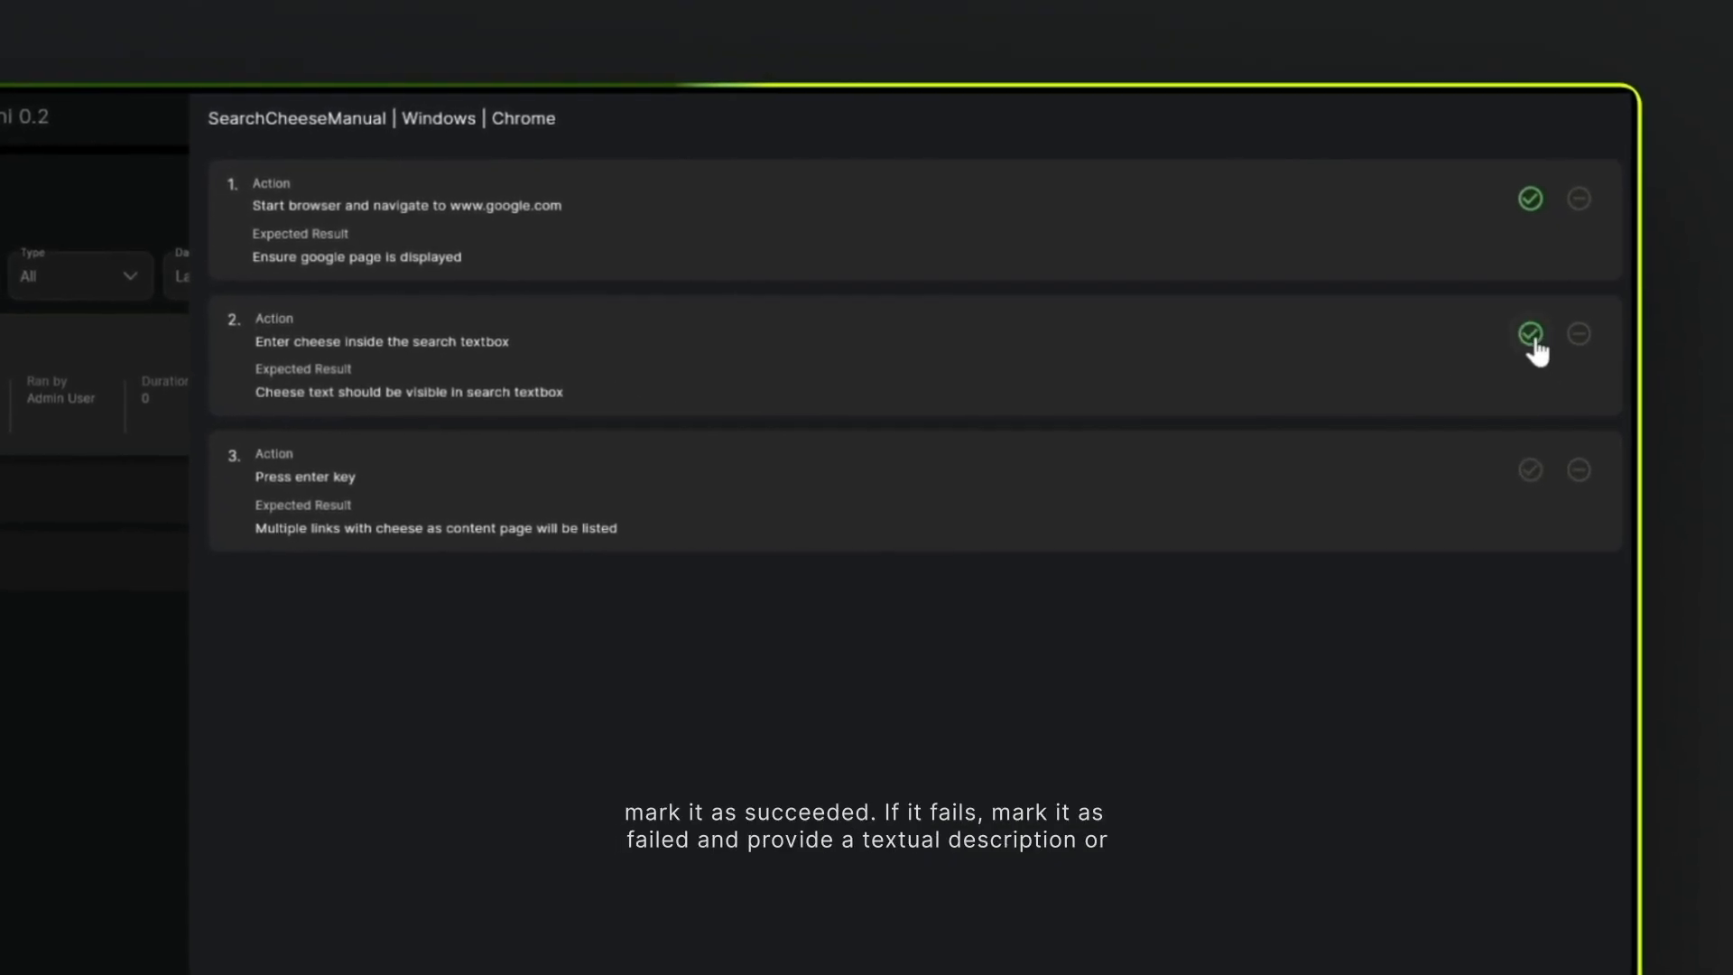
click(1572, 345)
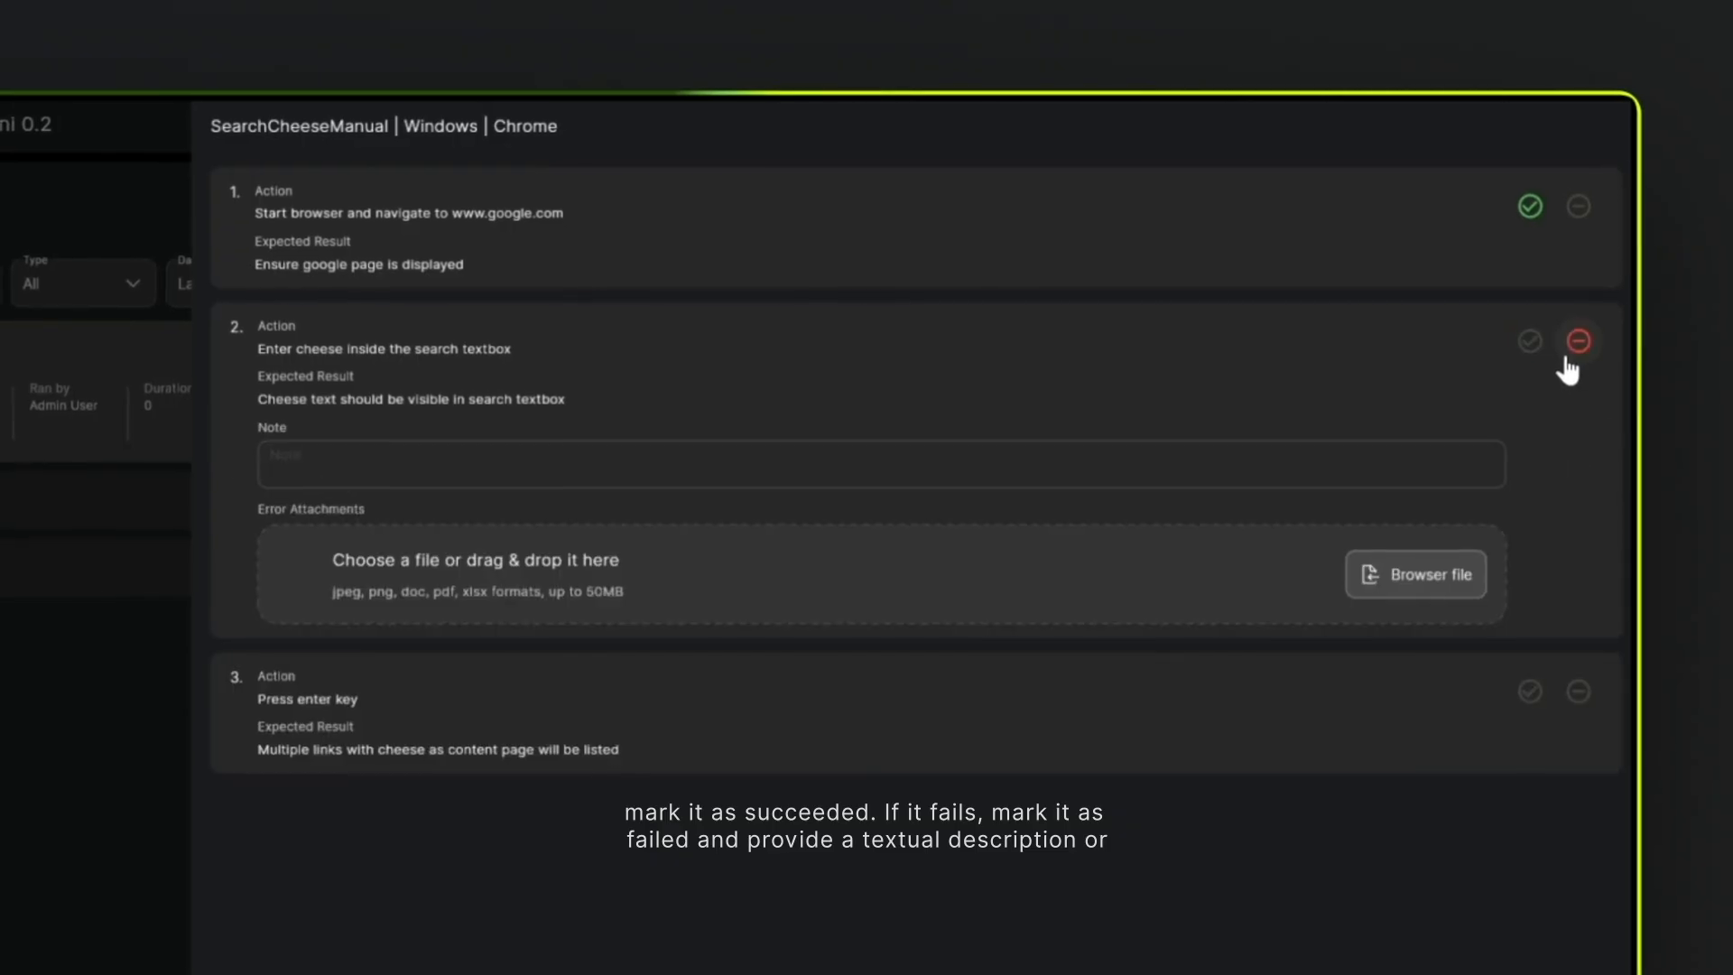
click(379, 456)
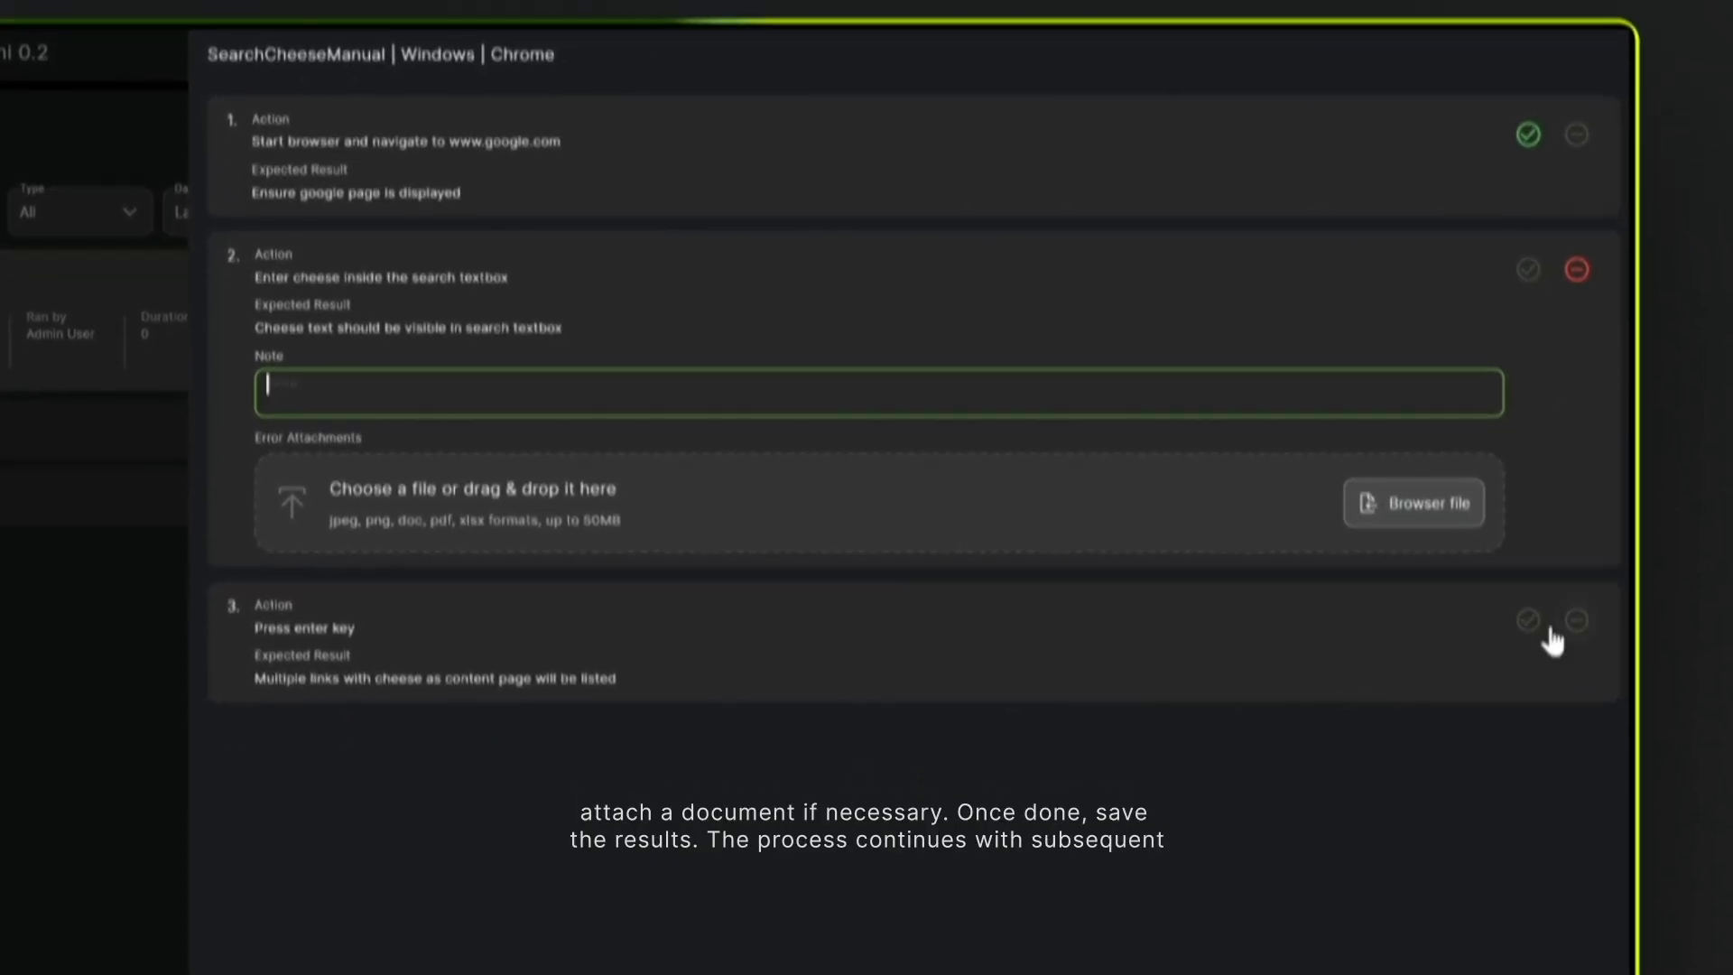
click(1534, 688)
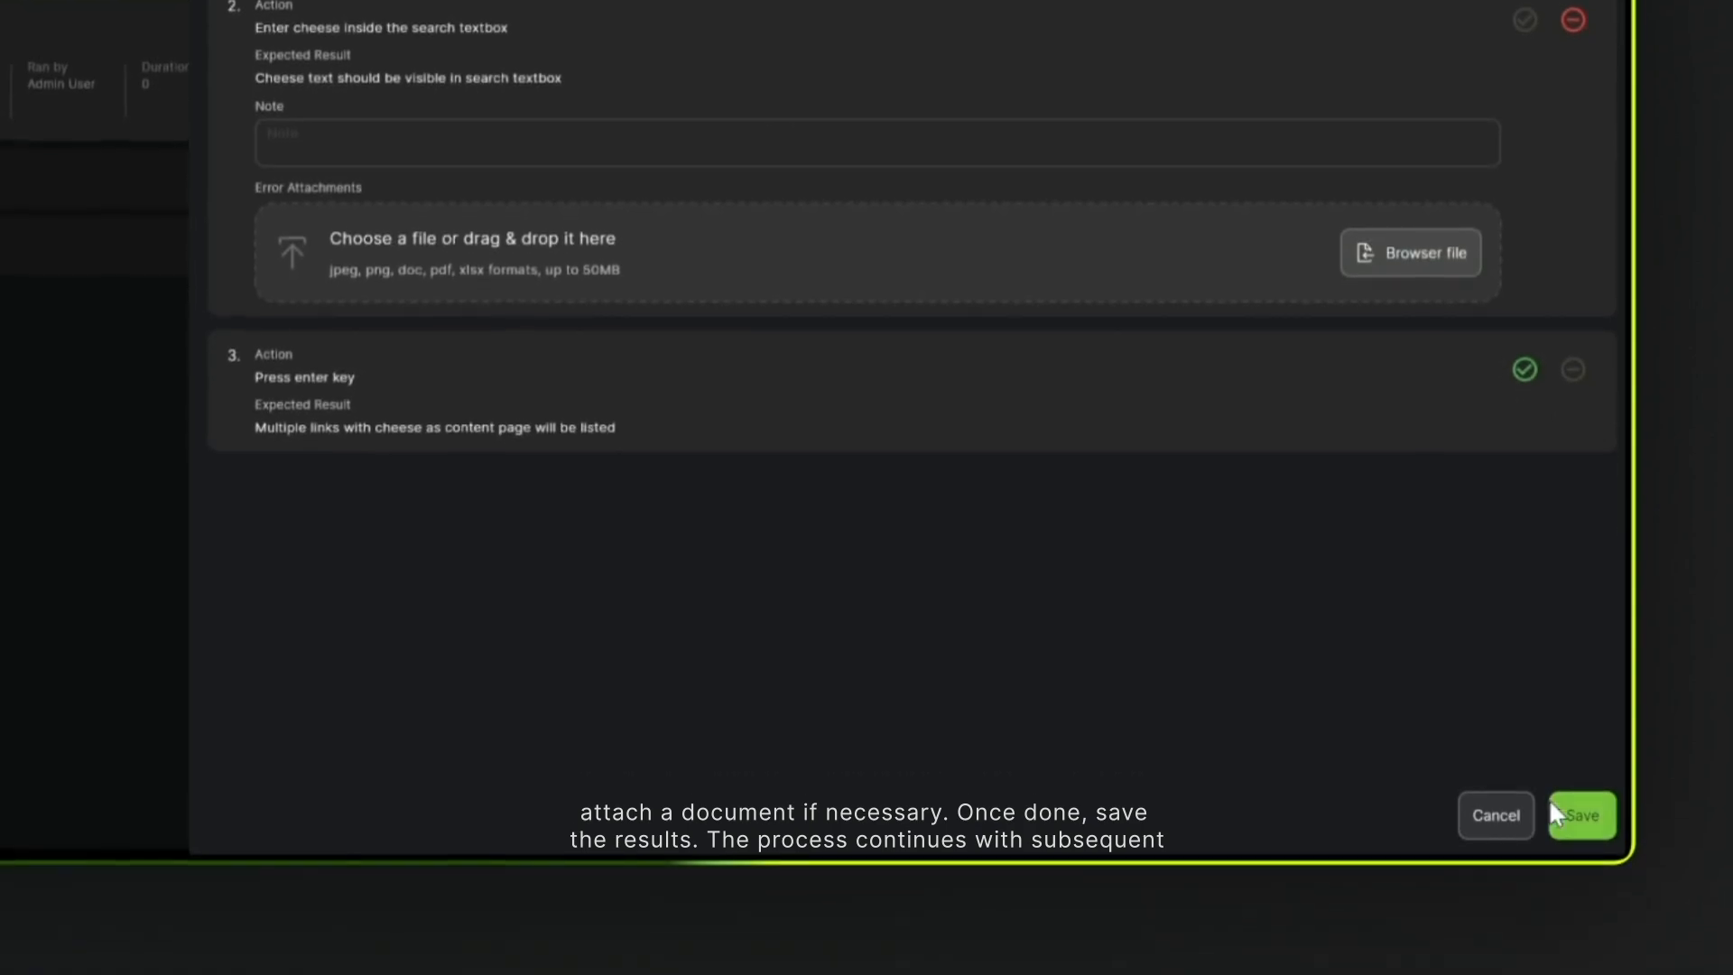
click(1556, 814)
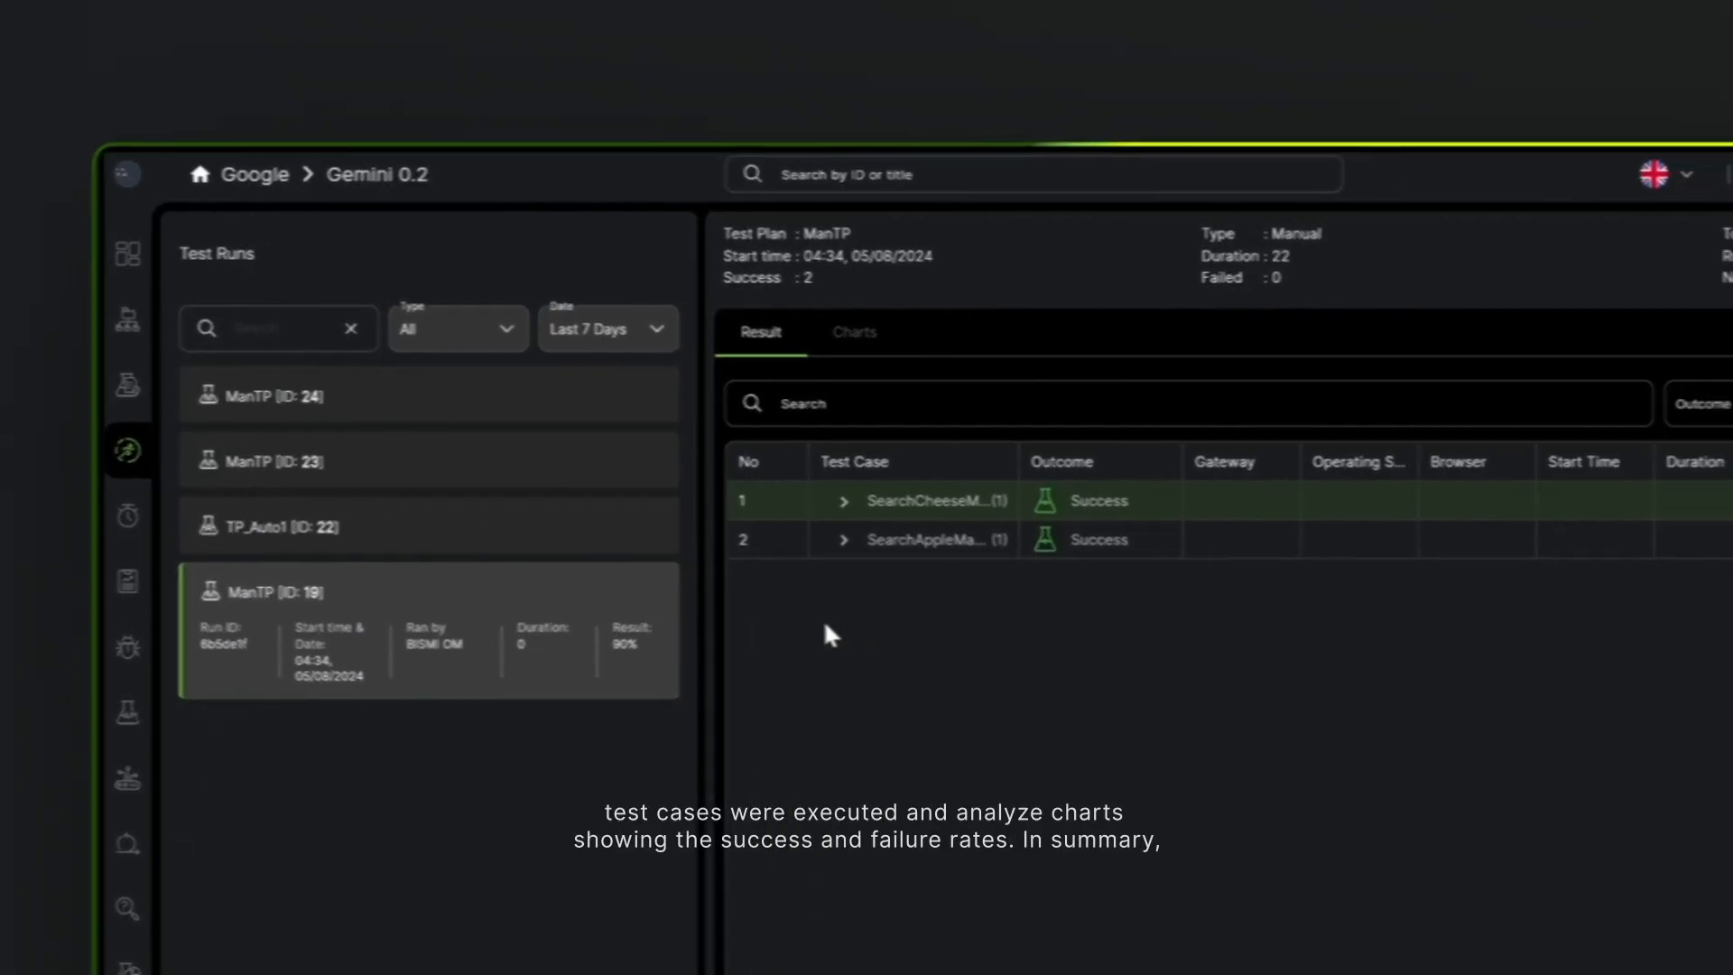
- Examine the test case details and the charts of the ManTP run with ID 19, and return to its results
click(588, 498)
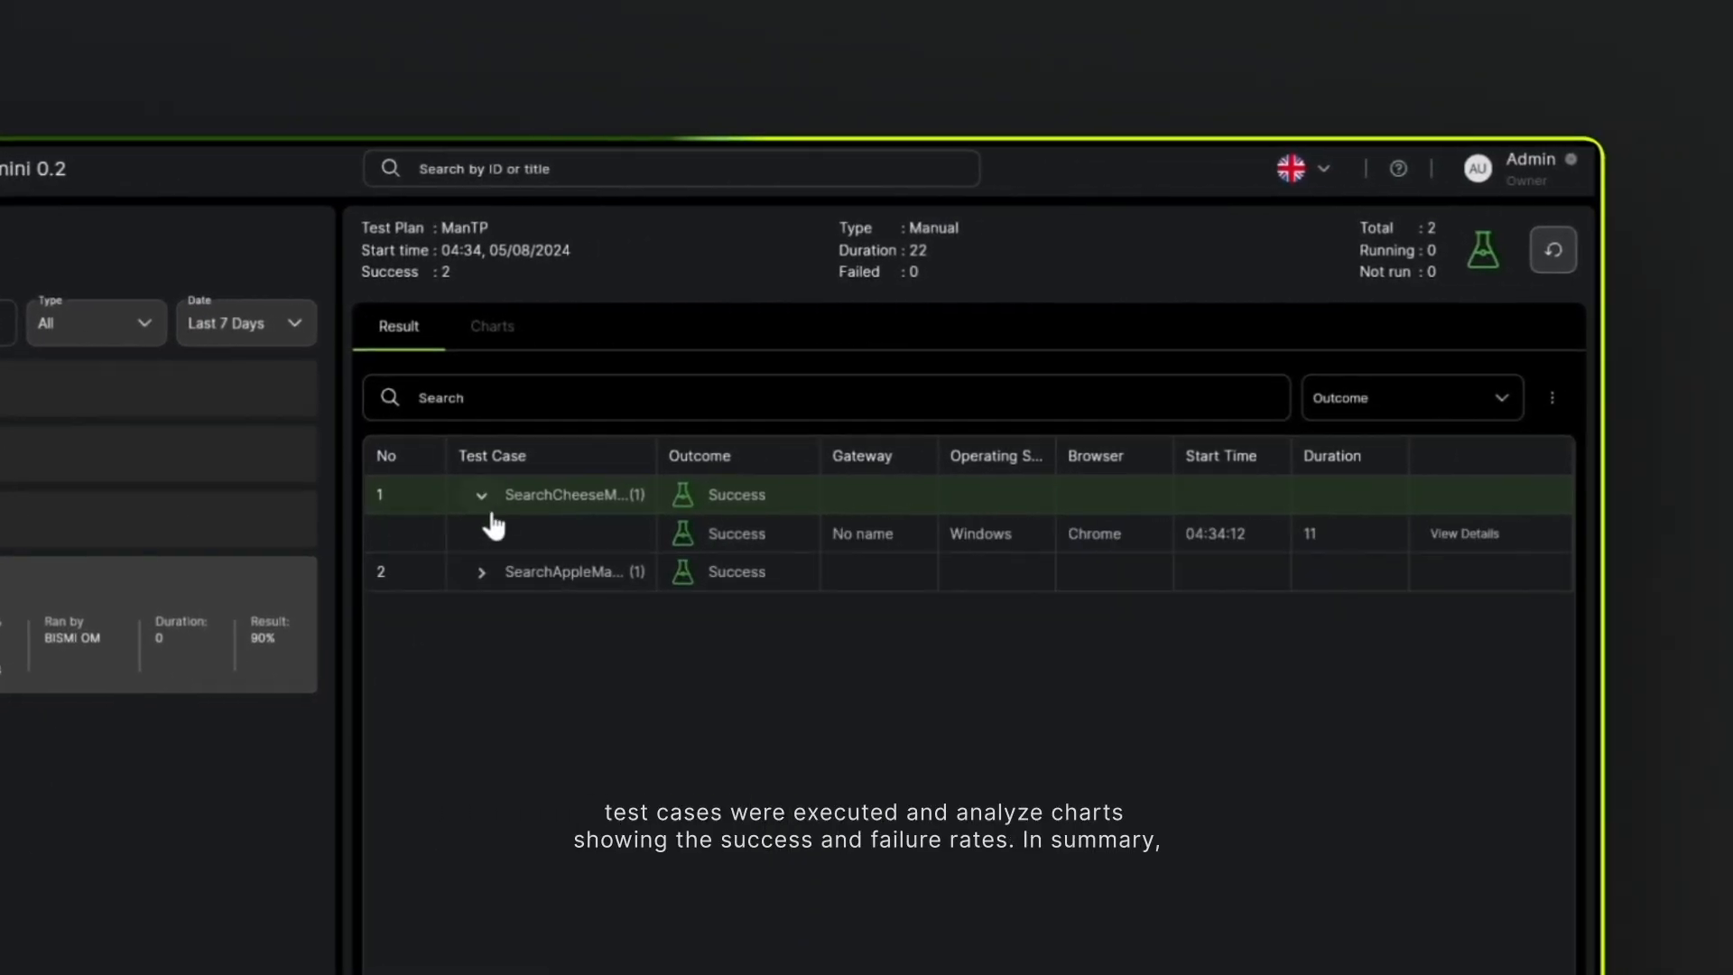
click(588, 536)
click(462, 287)
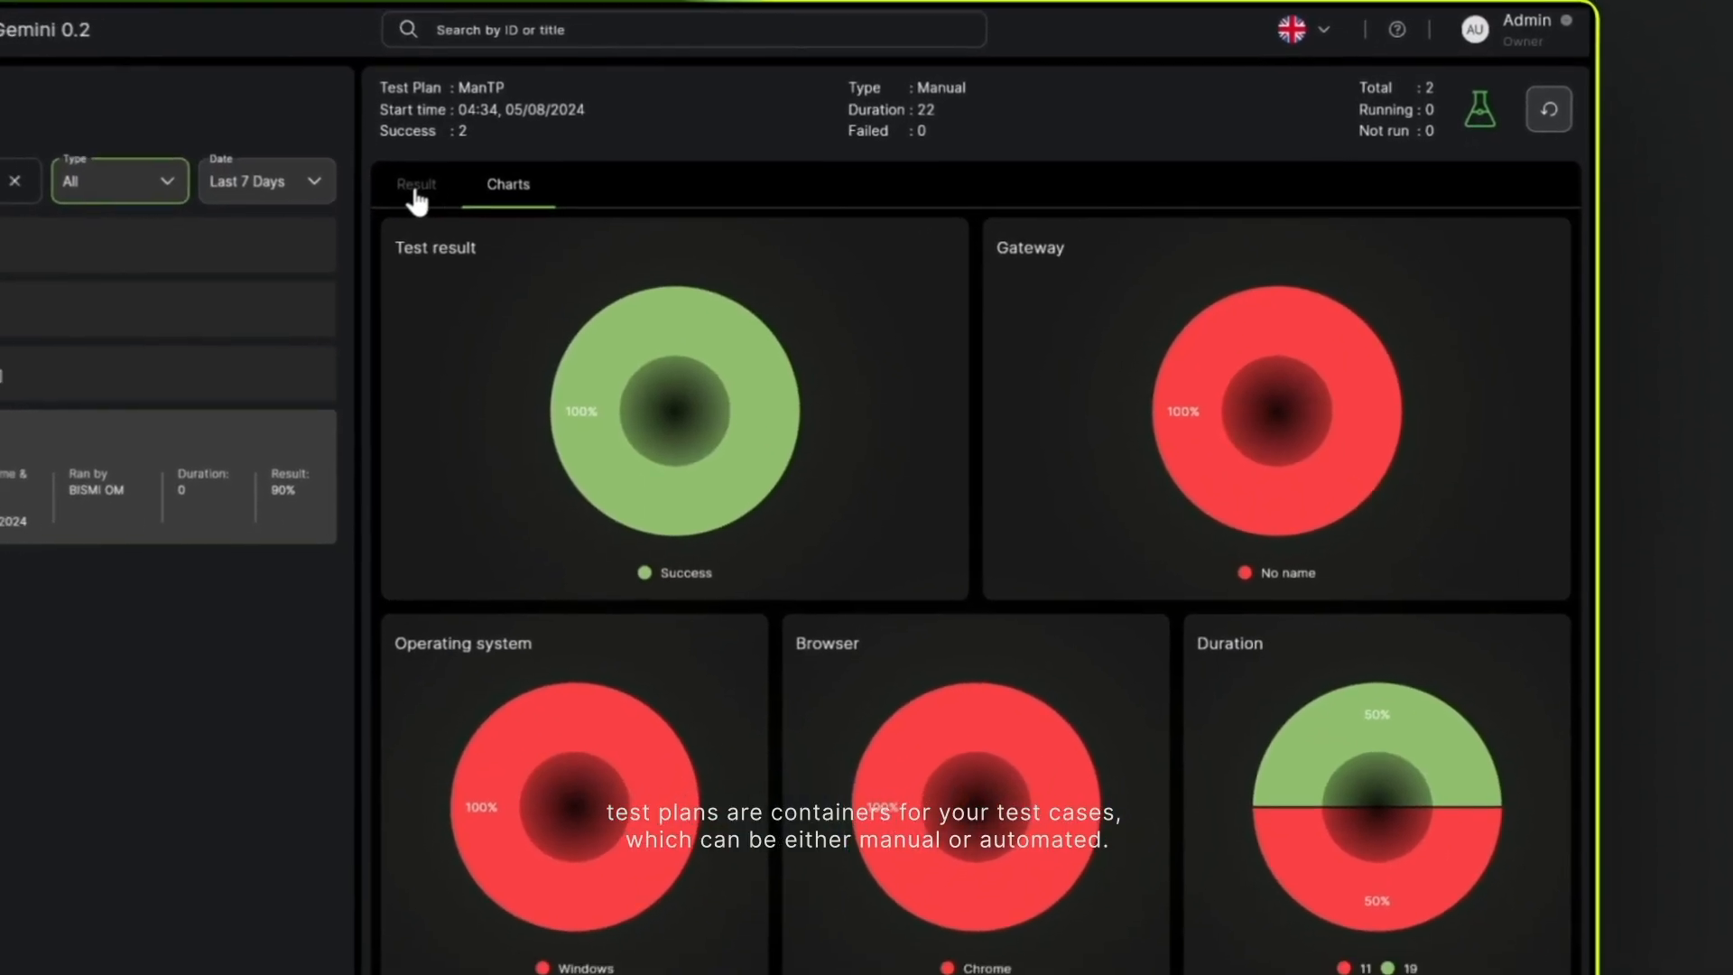
click(536, 217)
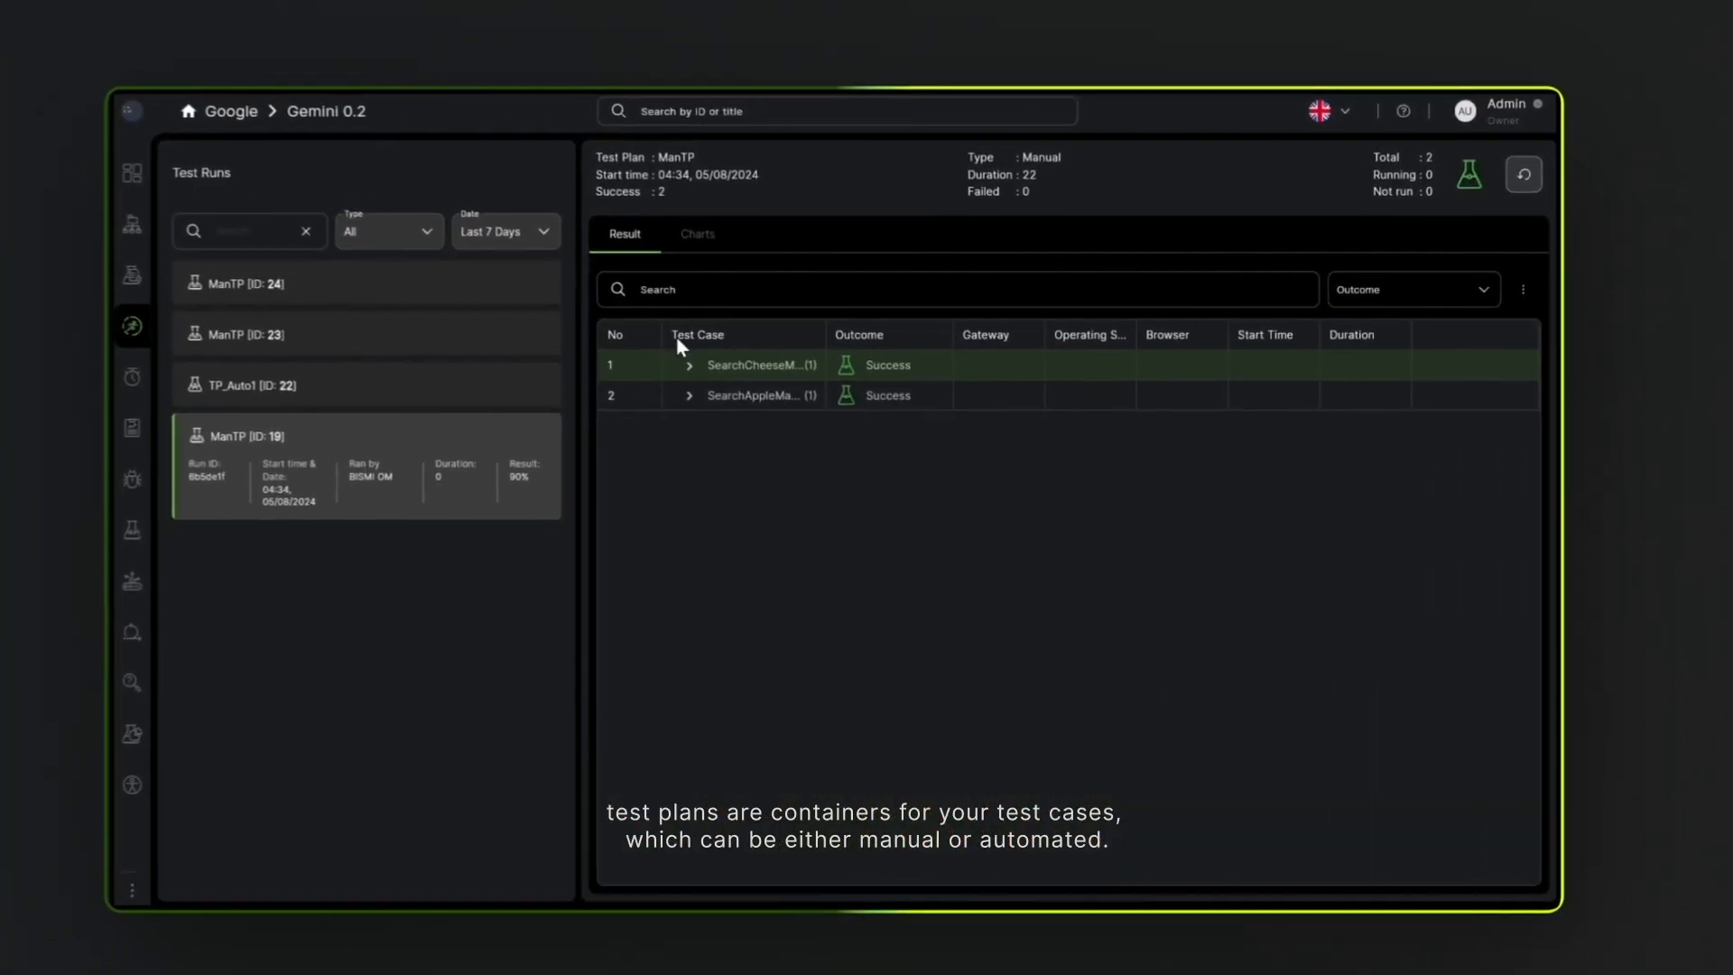